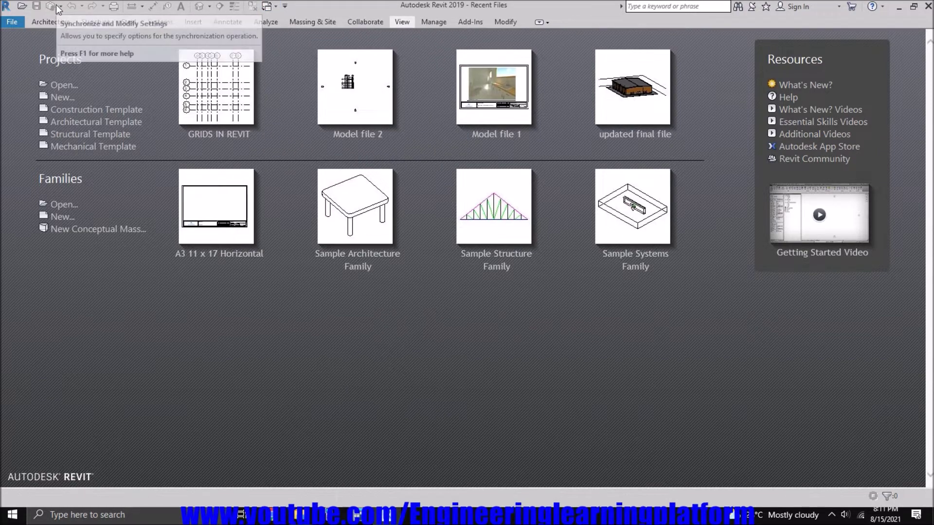
# Browse the Quick Access Toolbar customization menu and the start page's Projects and Families headings.
pyautogui.click(284, 6)
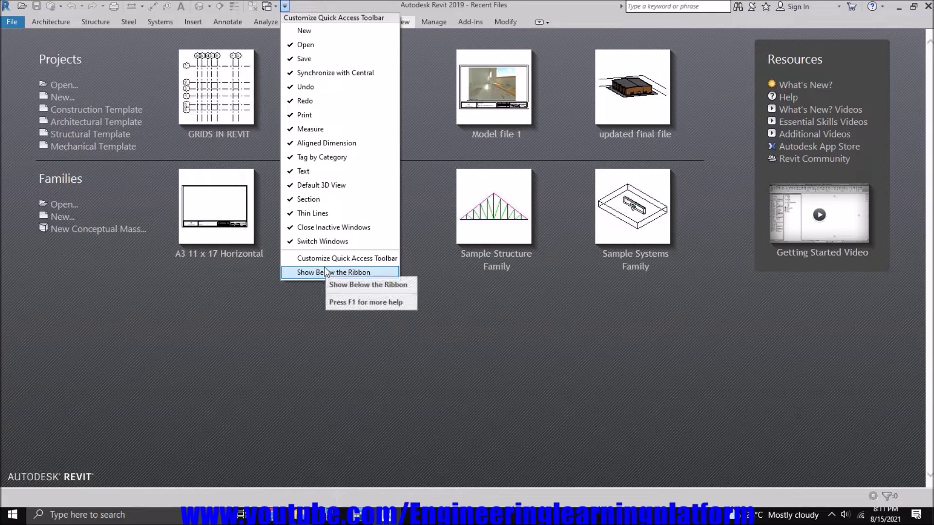
pyautogui.click(290, 309)
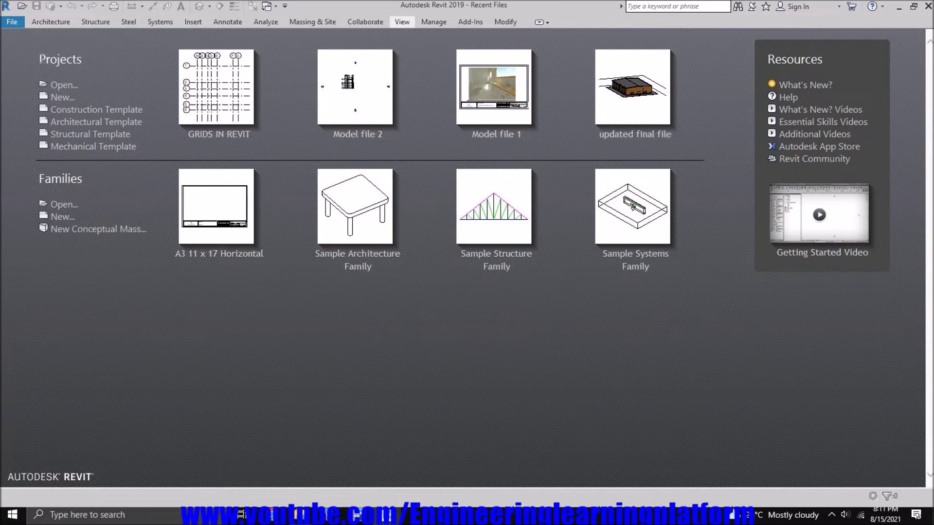
pyautogui.moveTo(38, 60); pyautogui.dragTo(93, 61)
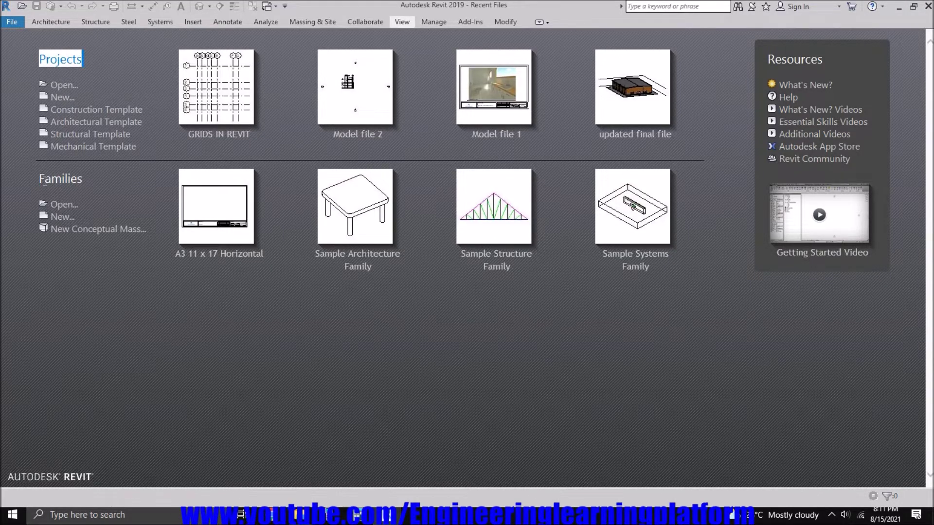
pyautogui.moveTo(42, 181); pyautogui.dragTo(61, 185)
pyautogui.click(75, 173)
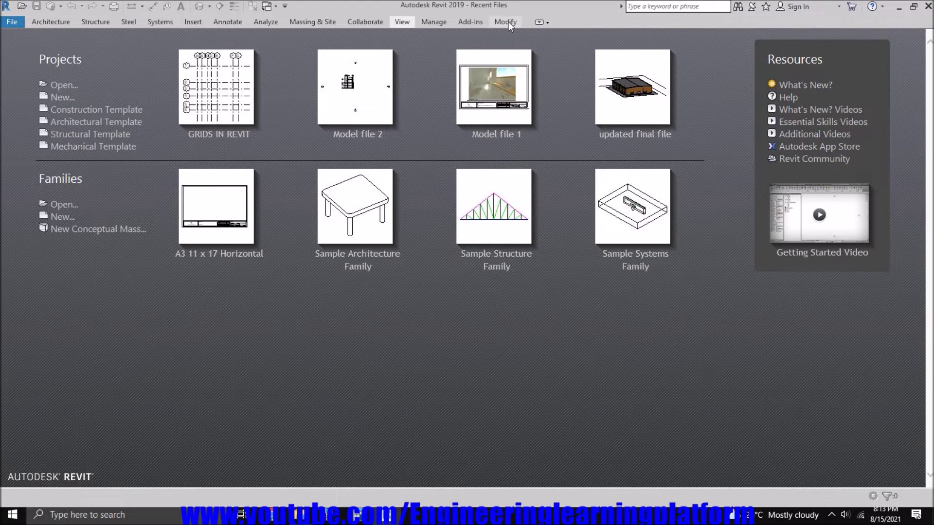
# Look over the ribbon minimize options, the help search box and the help menu.
pyautogui.click(549, 23)
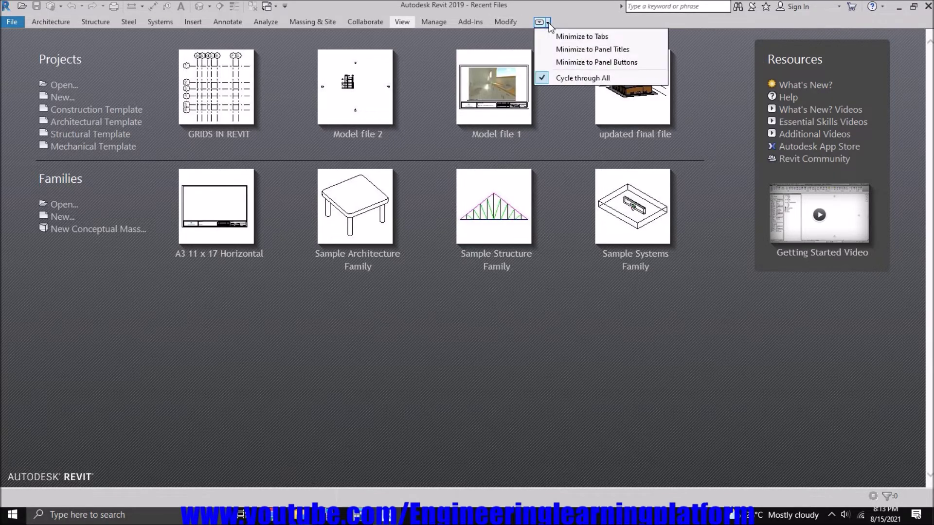
pyautogui.click(580, 7)
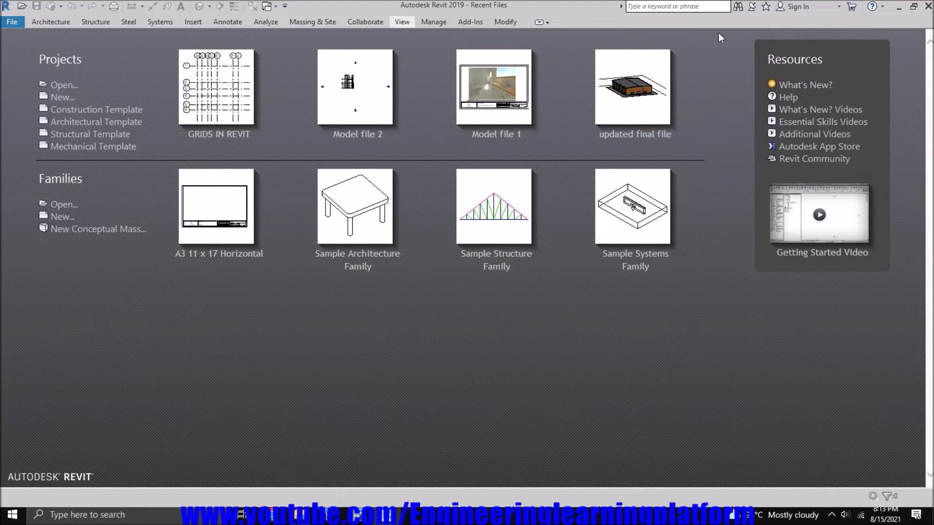
pyautogui.click(689, 6)
pyautogui.click(883, 6)
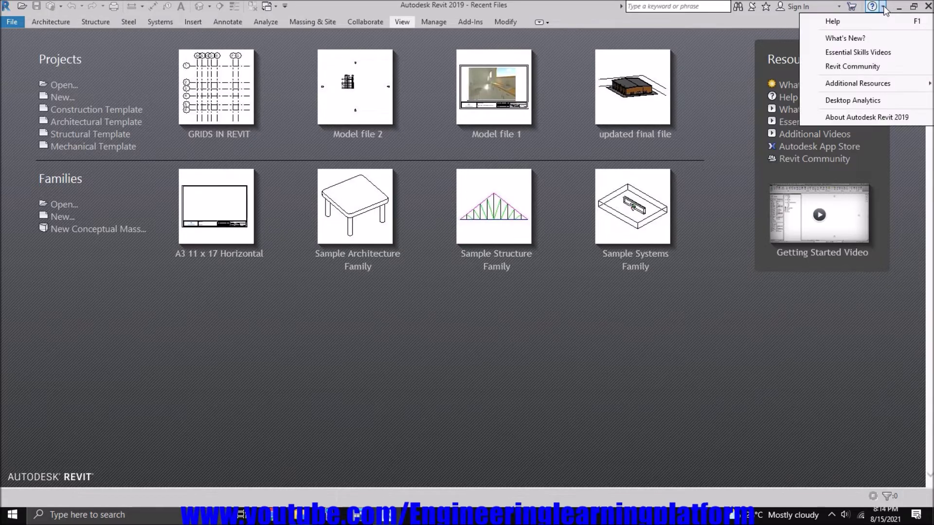
pyautogui.click(884, 7)
pyautogui.click(884, 8)
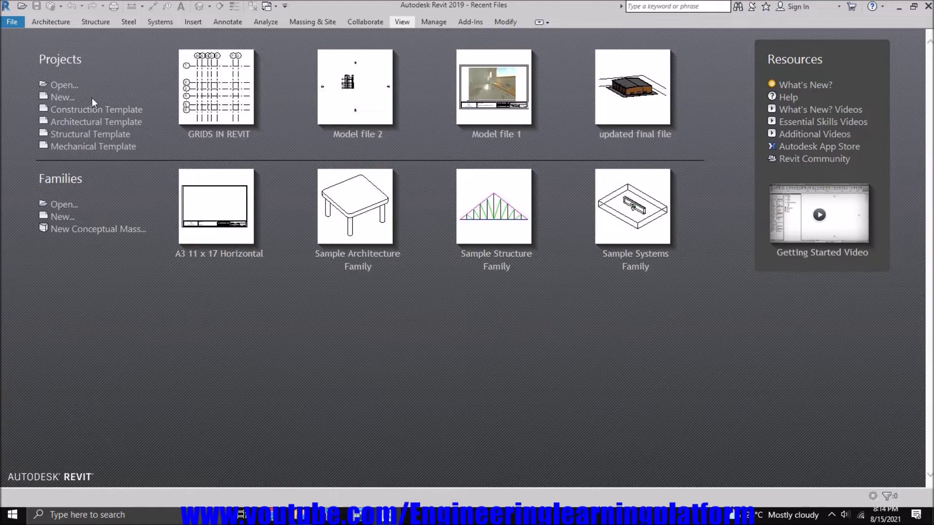
# Open an existing project from the start page, then close it to return to the start page.
pyautogui.click(74, 137)
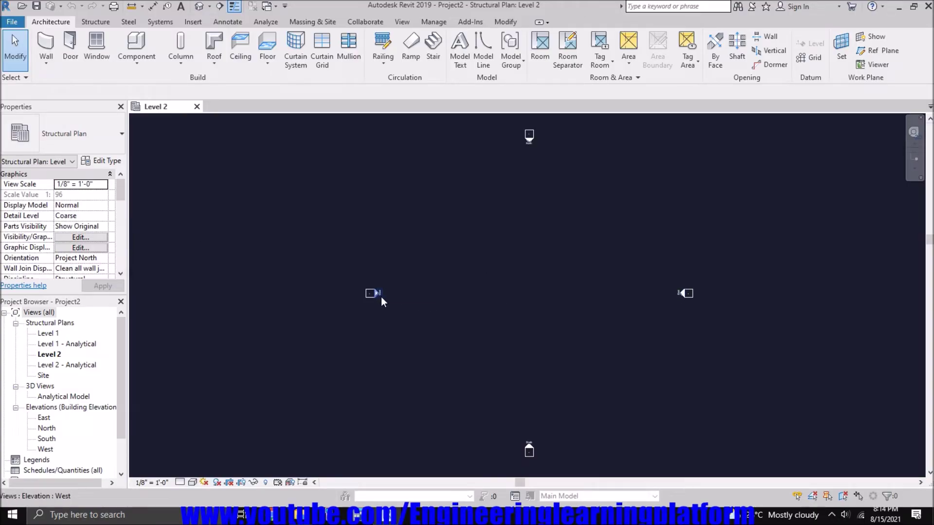
pyautogui.click(197, 106)
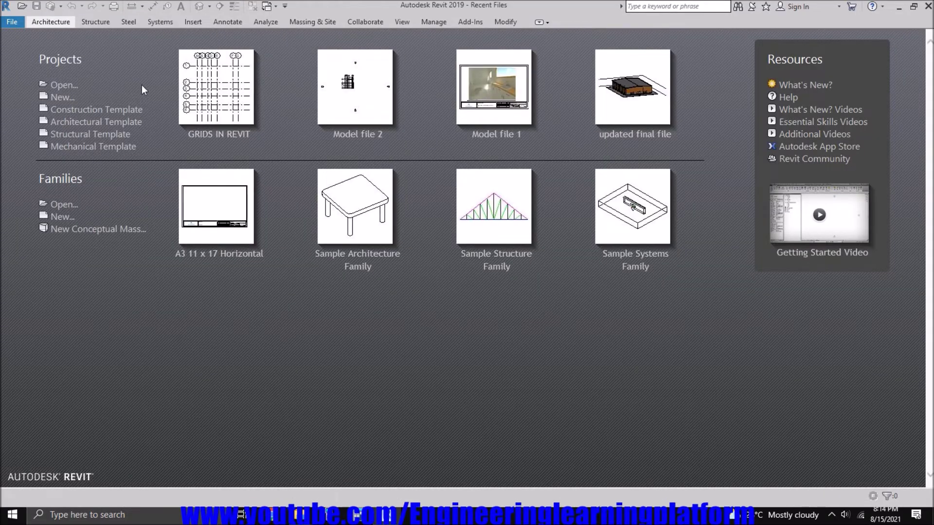
# Cancel the Open dialog and create a new project from the Structural Template.
pyautogui.click(63, 86)
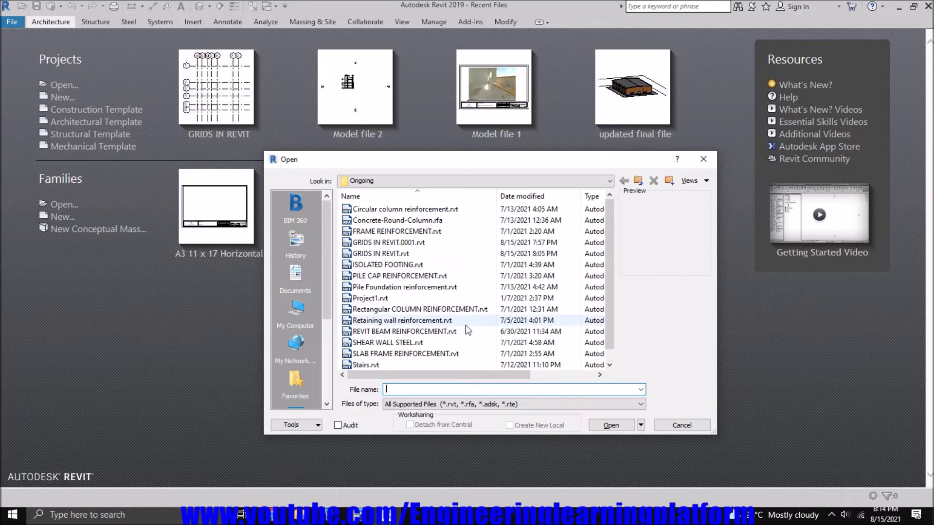
pyautogui.click(681, 425)
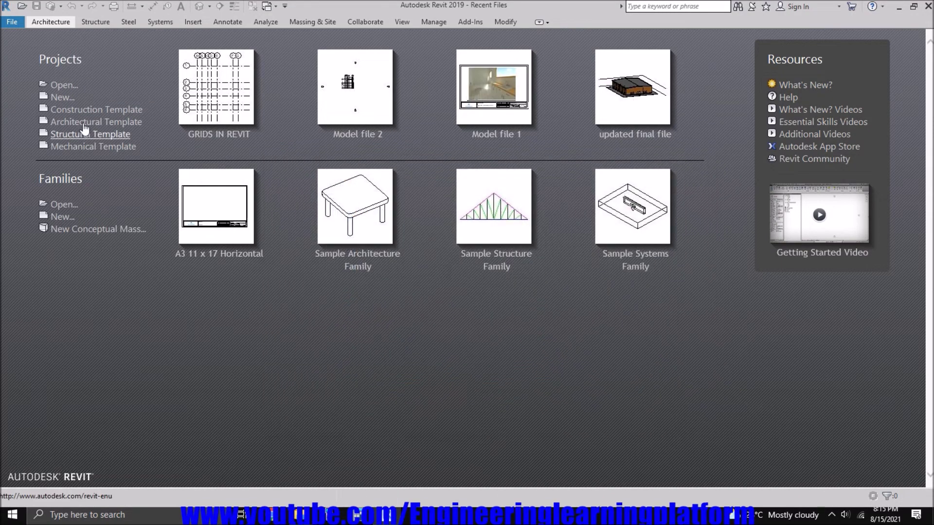
pyautogui.click(66, 96)
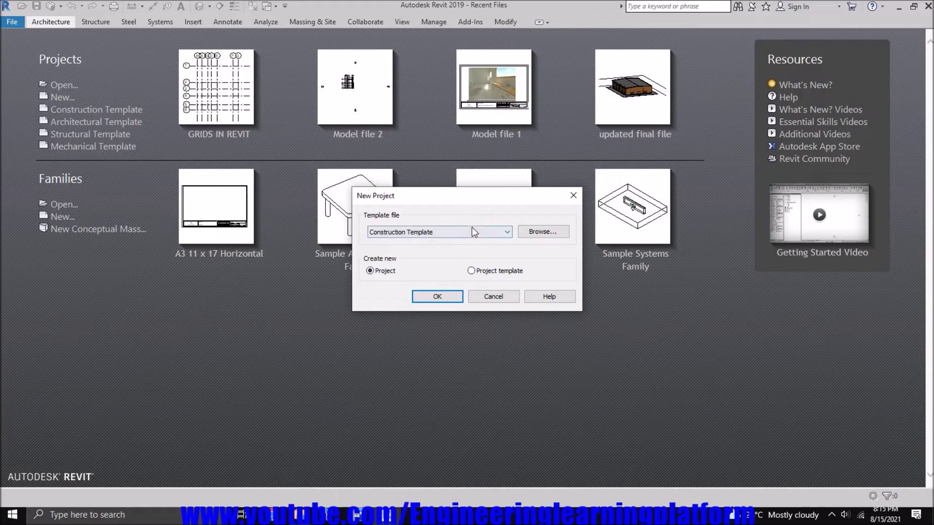
pyautogui.click(471, 232)
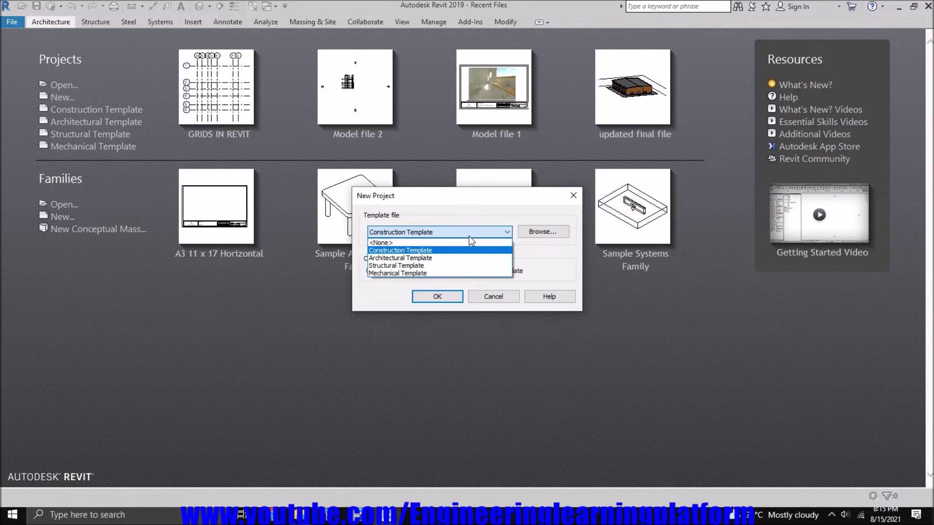
pyautogui.click(431, 267)
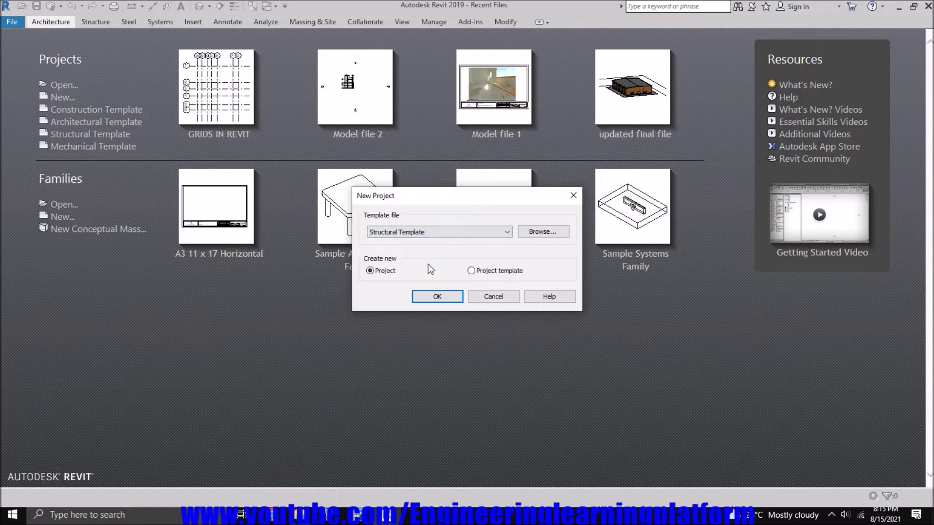
pyautogui.click(437, 297)
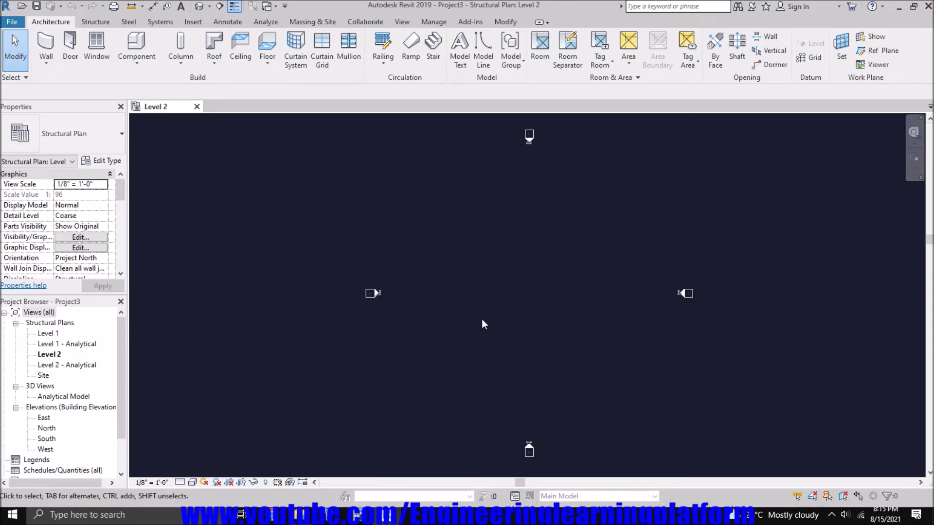
# Pan the Level 2 plan slightly and bring up the Structure ribbon's modelling tools.
pyautogui.moveTo(484, 333); pyautogui.dragTo(470, 331, button='middle')
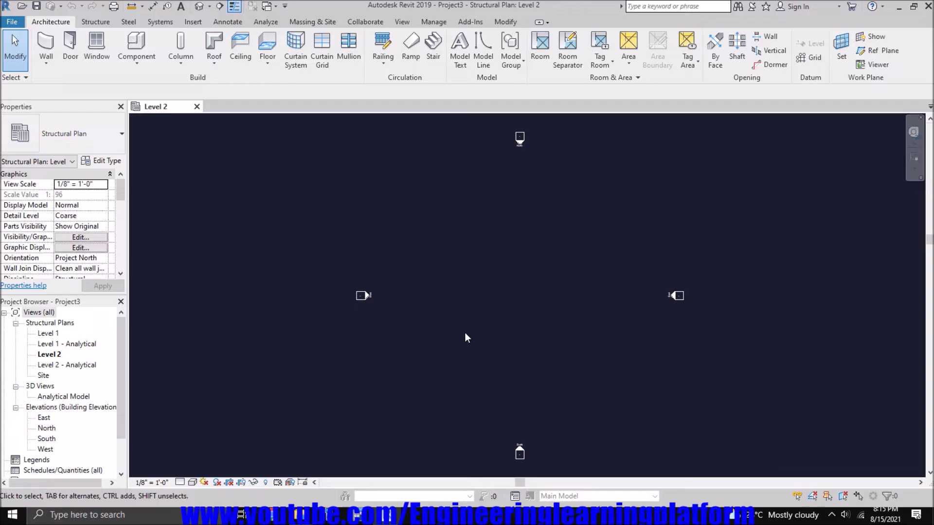
pyautogui.click(90, 24)
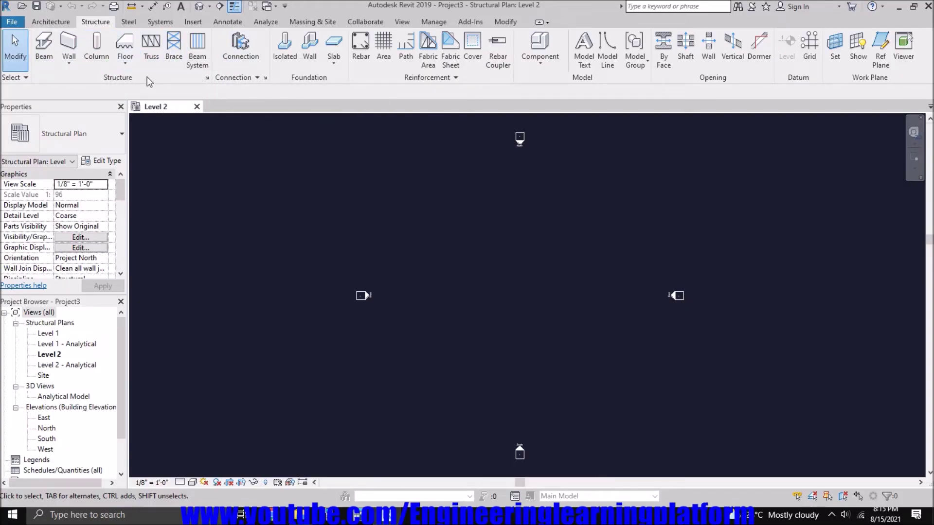
pyautogui.click(208, 78)
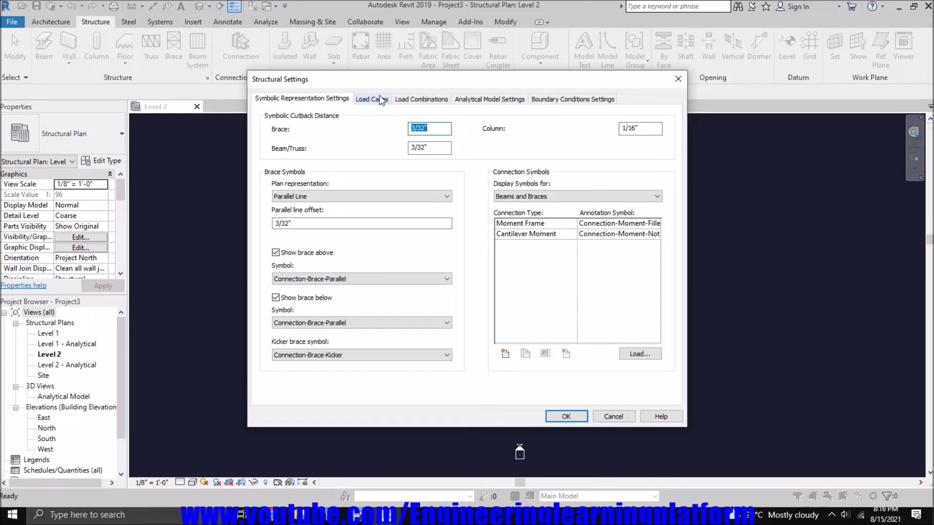
pyautogui.click(622, 419)
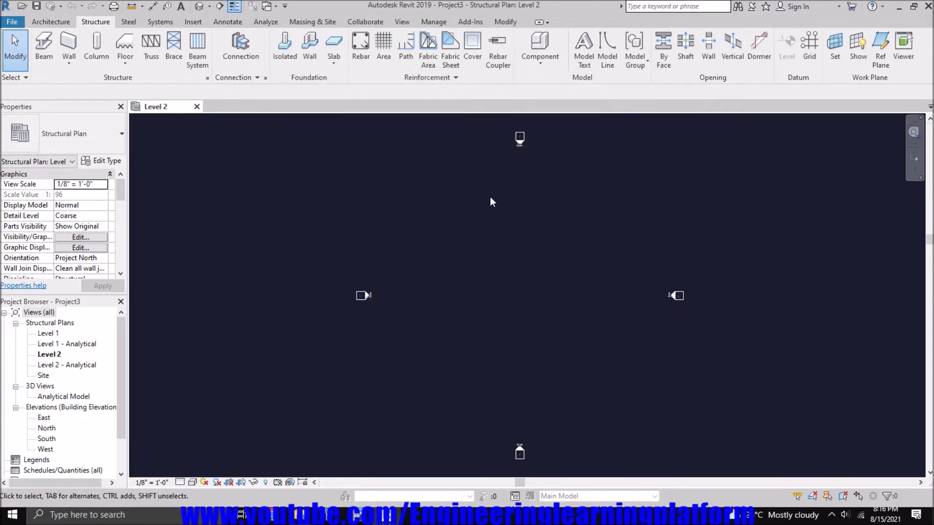
pyautogui.click(258, 78)
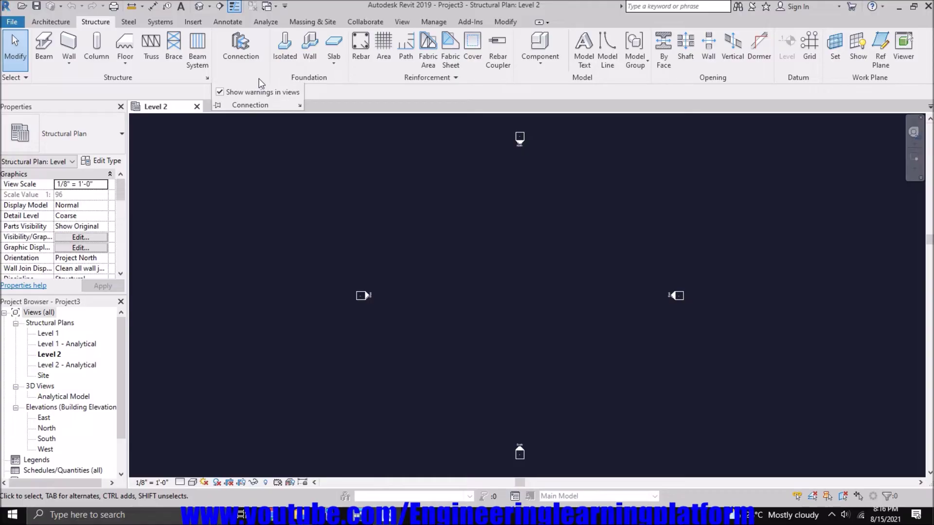
pyautogui.click(458, 78)
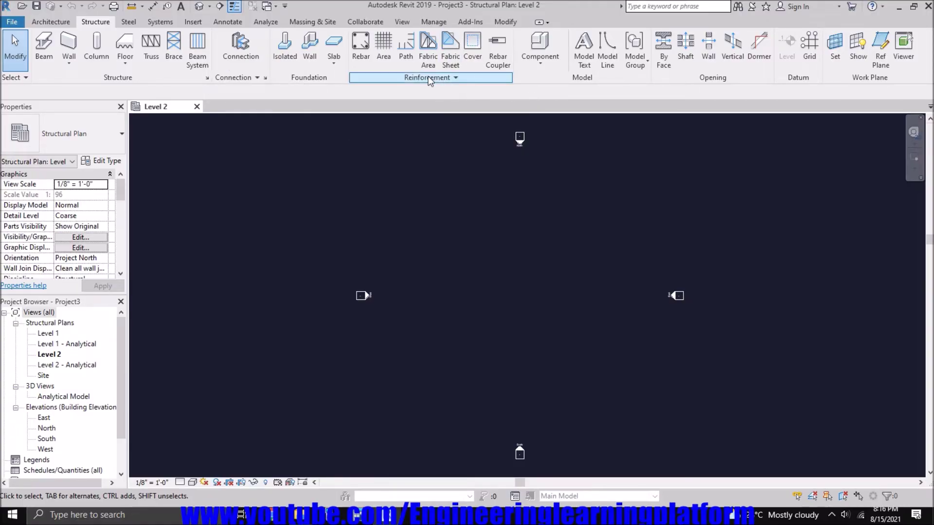
pyautogui.click(444, 76)
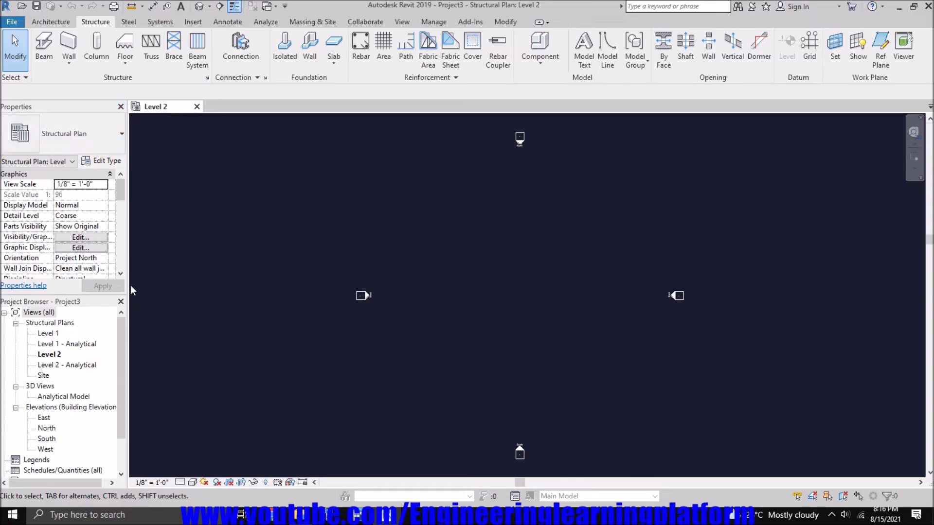
pyautogui.click(362, 298)
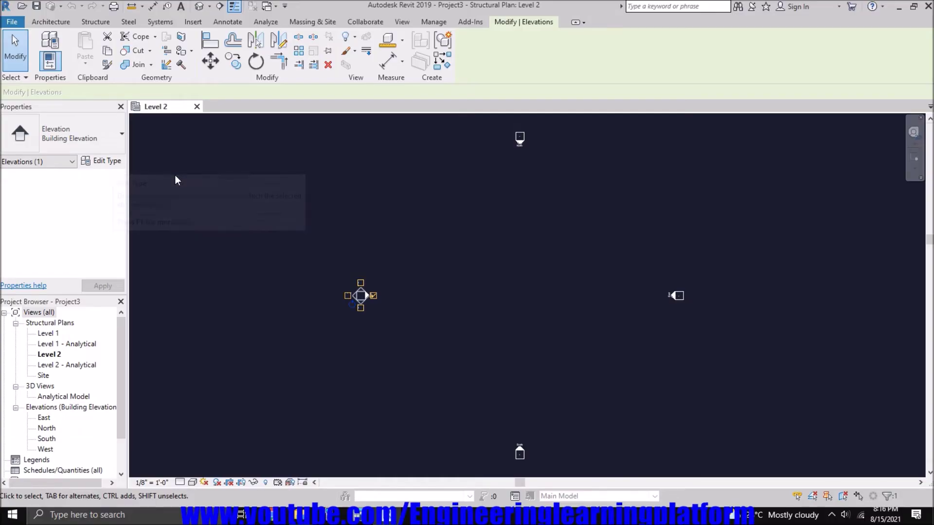
pyautogui.click(153, 184)
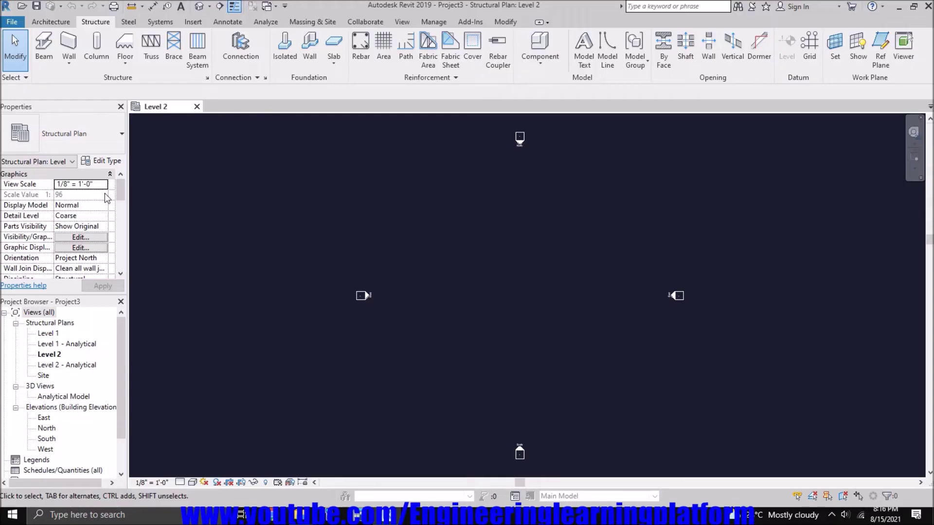
pyautogui.click(104, 191)
pyautogui.moveTo(122, 189); pyautogui.dragTo(122, 253)
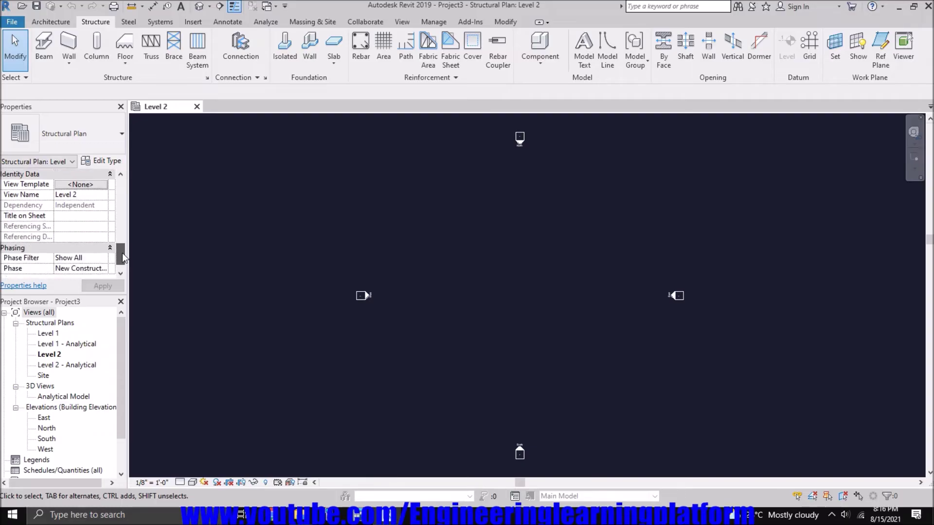
pyautogui.moveTo(122, 253); pyautogui.dragTo(122, 187)
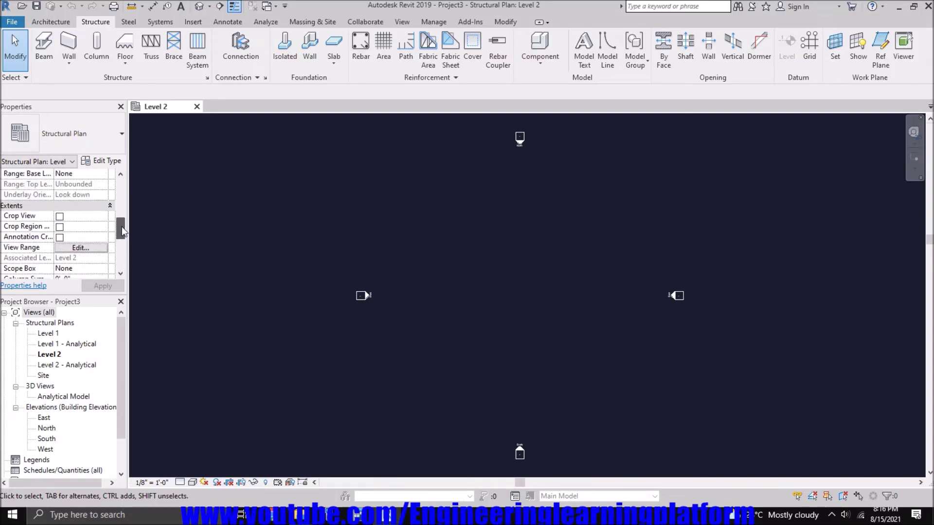
pyautogui.click(118, 137)
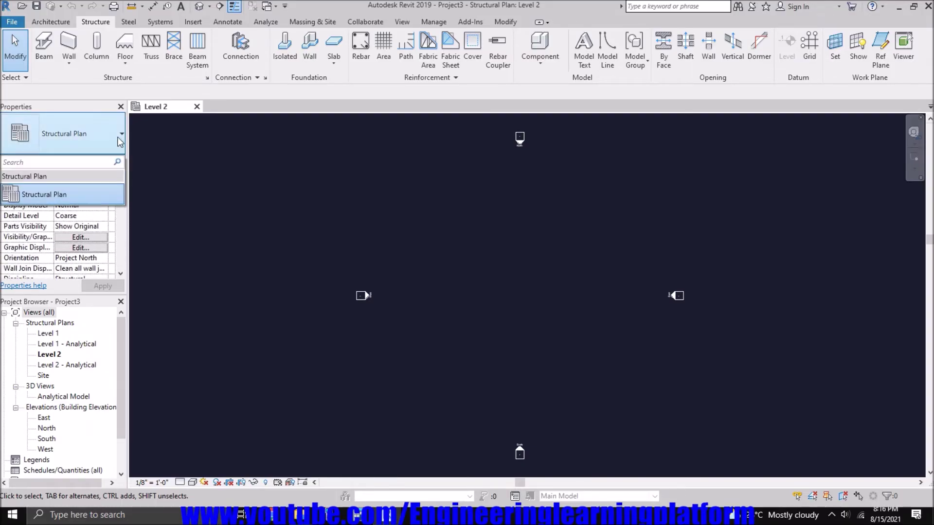
pyautogui.click(116, 138)
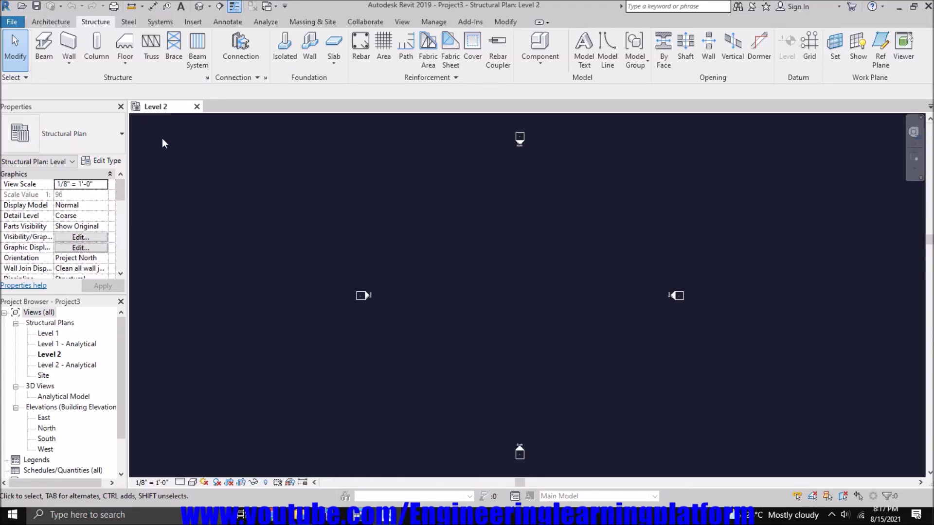
# Open the Level 1 structural plan from the Project Browser.
pyautogui.click(54, 338)
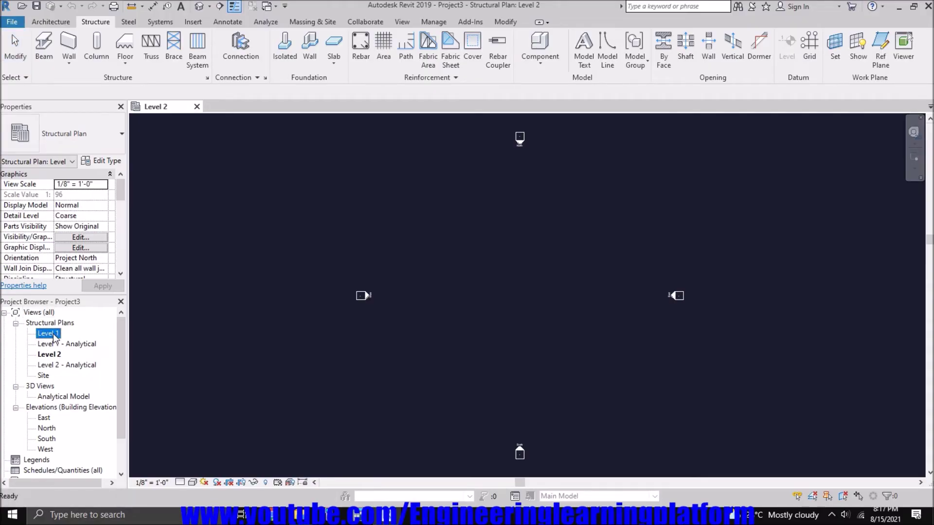
pyautogui.doubleClick(54, 337)
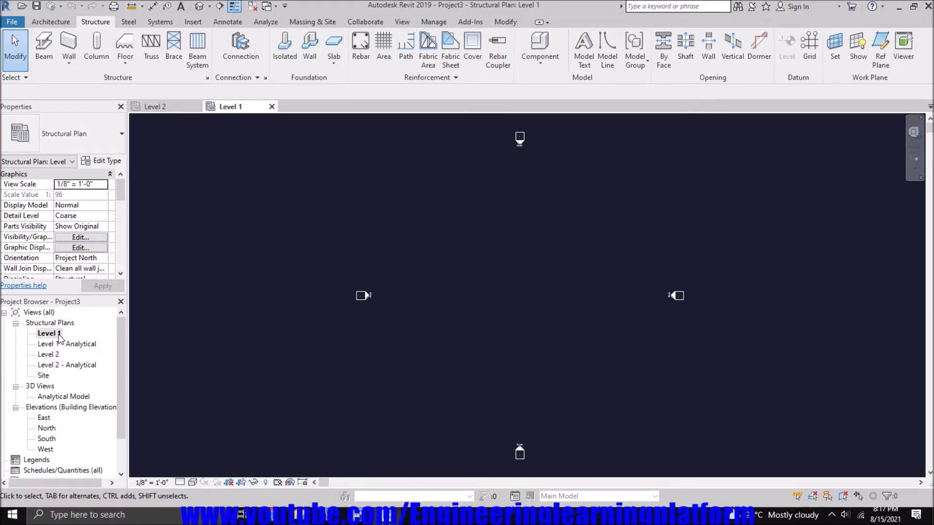
# Switch between Level 2 and Level 1, close all views except Level 1, and recenter its elevation markers.
pyautogui.click(158, 109)
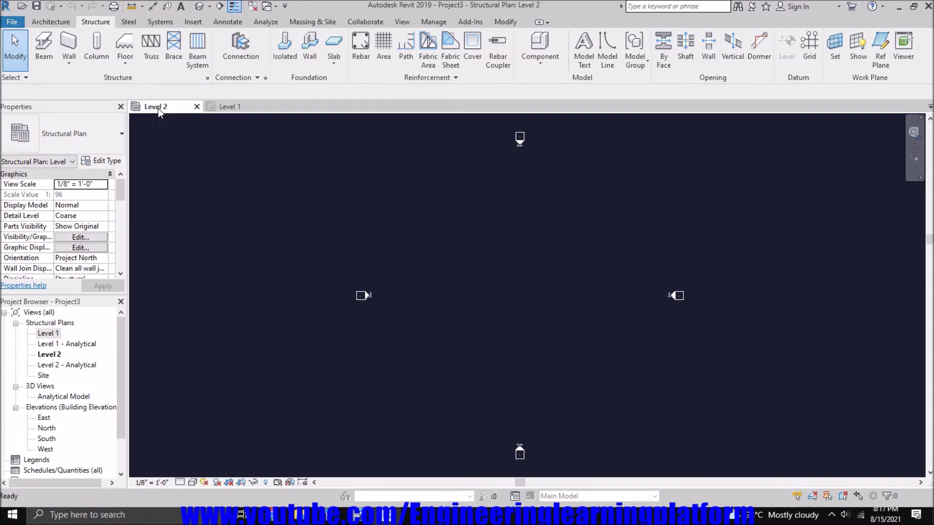
pyautogui.click(229, 109)
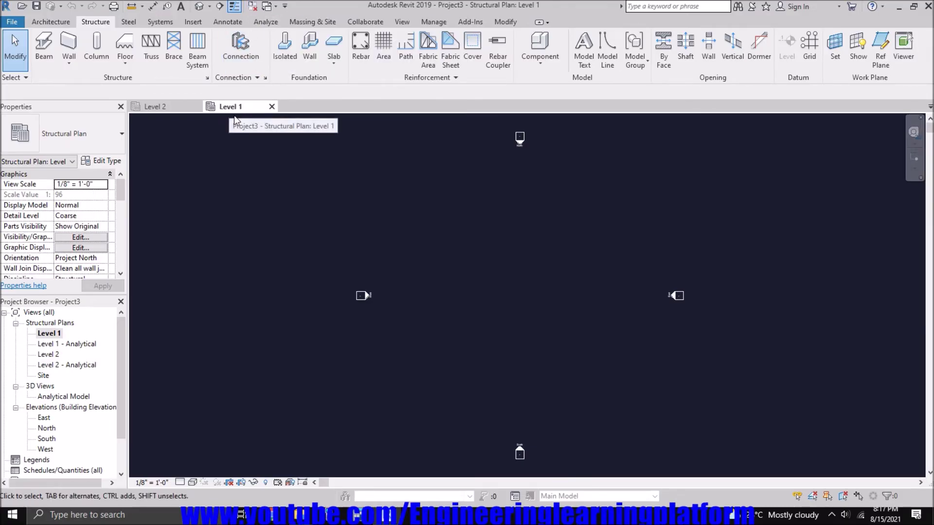
pyautogui.click(252, 9)
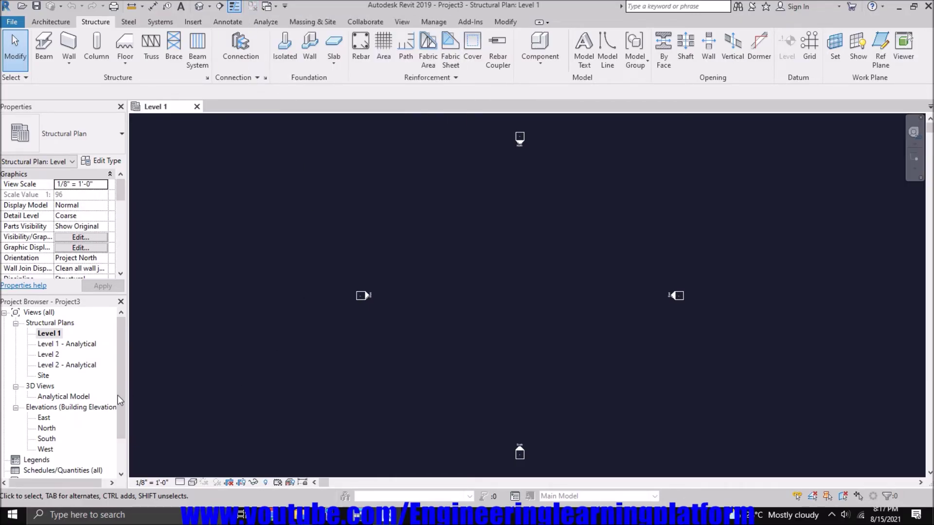
pyautogui.moveTo(120, 355); pyautogui.dragTo(120, 380)
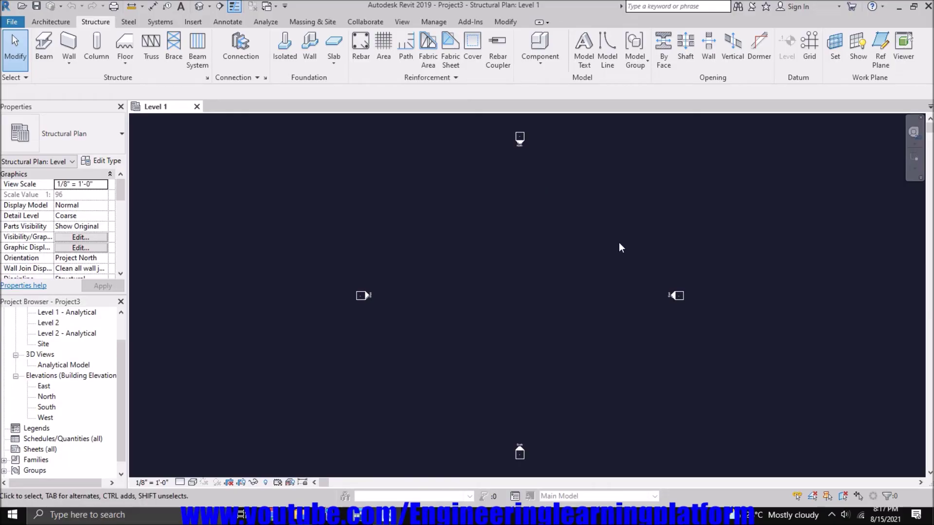
pyautogui.scroll(2, 526, 453)
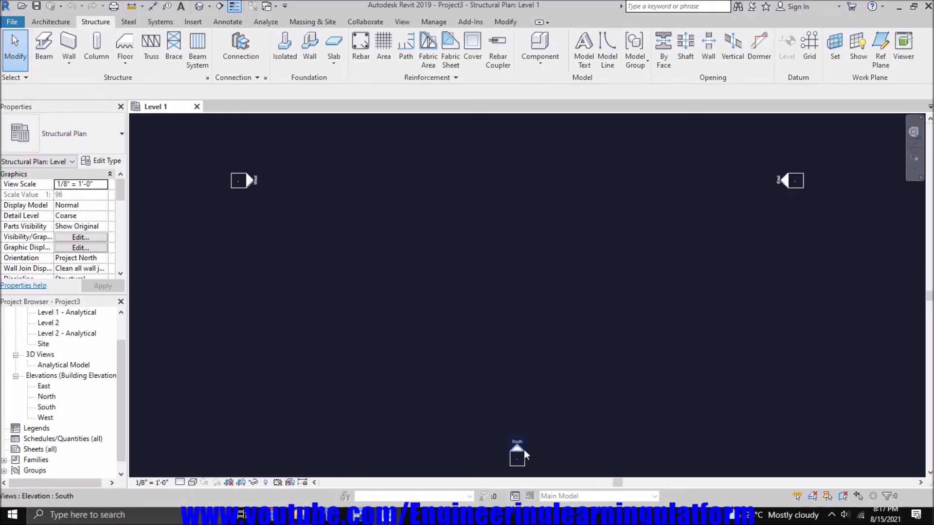
pyautogui.scroll(2, 524, 450)
pyautogui.scroll(-2, 524, 448)
pyautogui.scroll(-1, 519, 442)
pyautogui.scroll(-1, 519, 441)
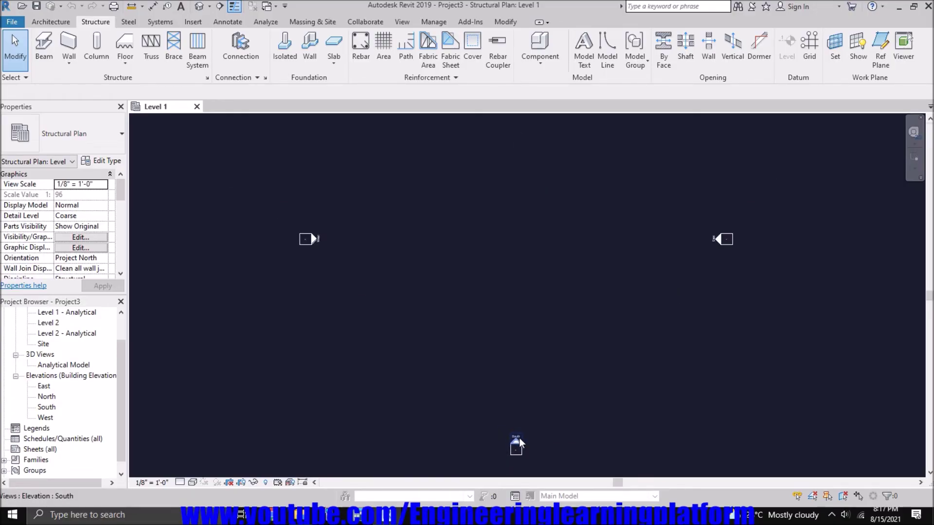
pyautogui.scroll(-1, 515, 447)
pyautogui.moveTo(366, 330); pyautogui.dragTo(354, 350, button='middle')
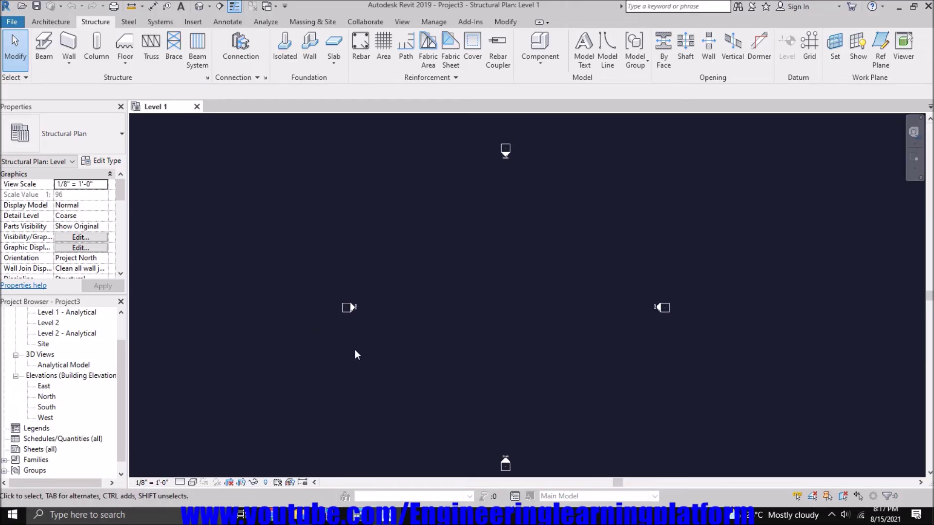
pyautogui.click(505, 466)
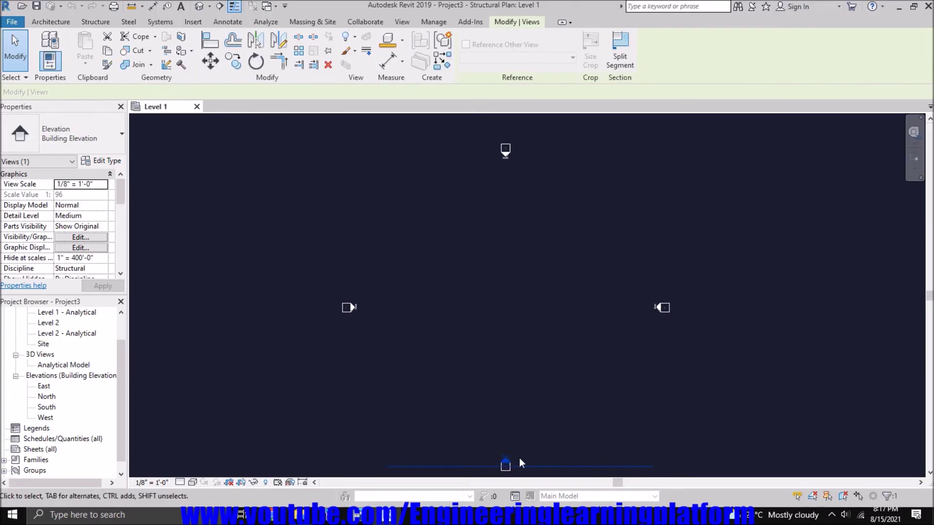
pyautogui.rightClick(504, 338)
pyautogui.moveTo(555, 94)
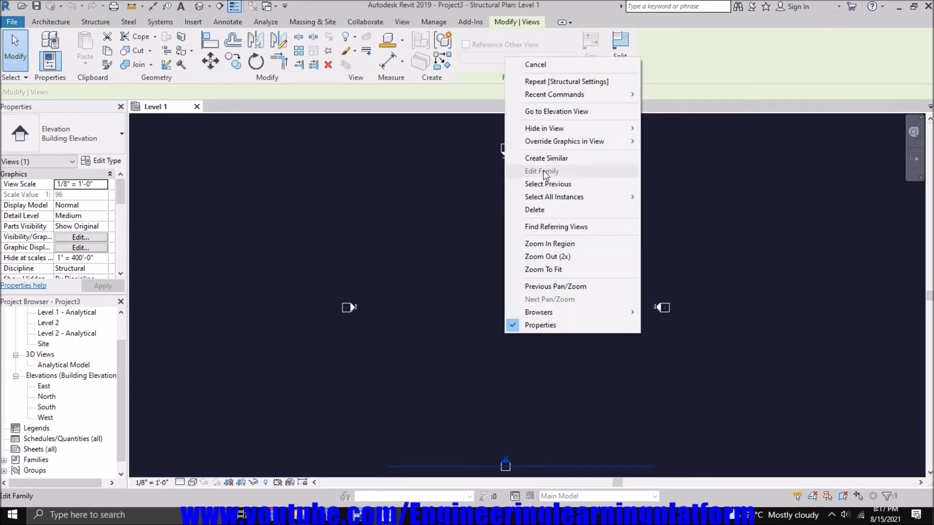
pyautogui.click(573, 114)
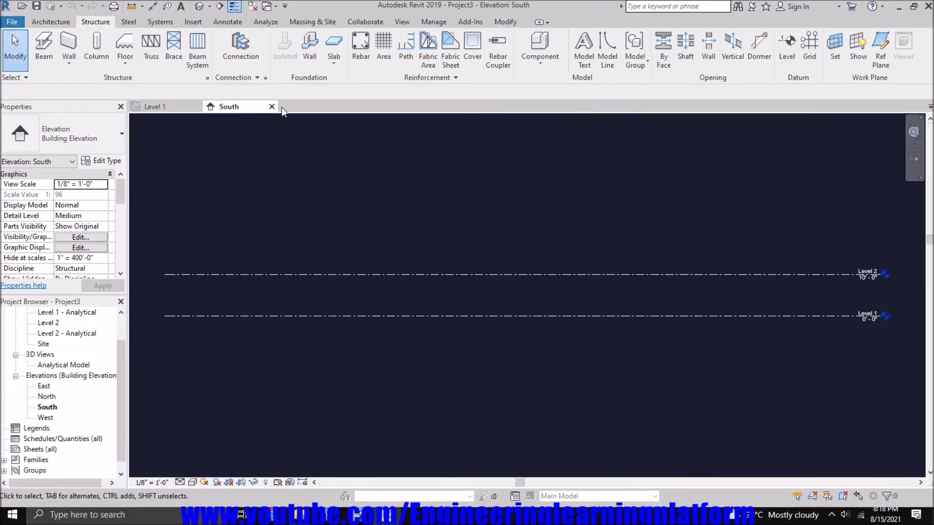
pyautogui.click(271, 107)
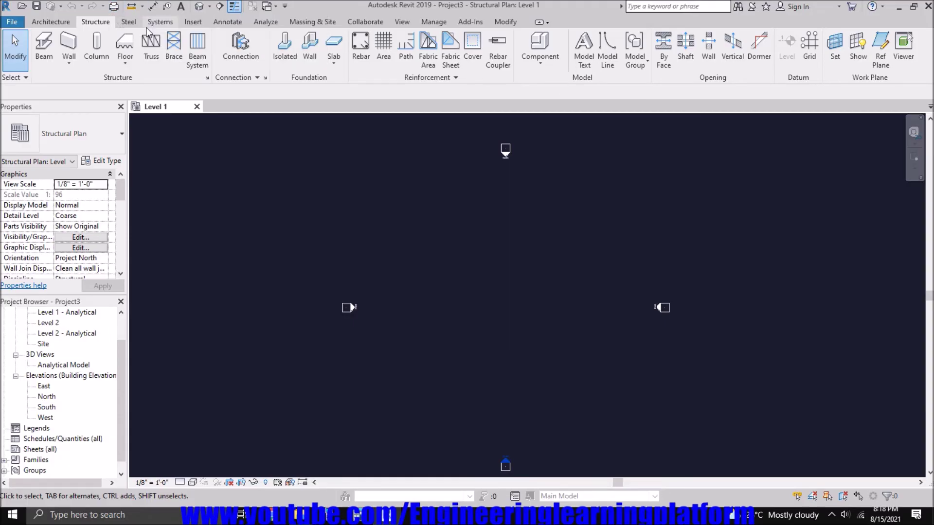
# Peek at the Measure options, then open the model's default 3D view.
pyautogui.click(143, 6)
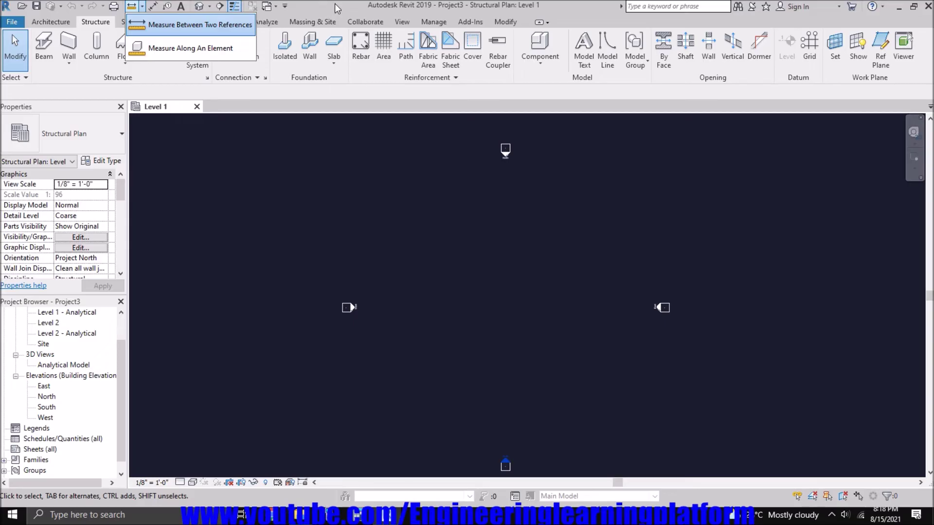
pyautogui.click(206, 9)
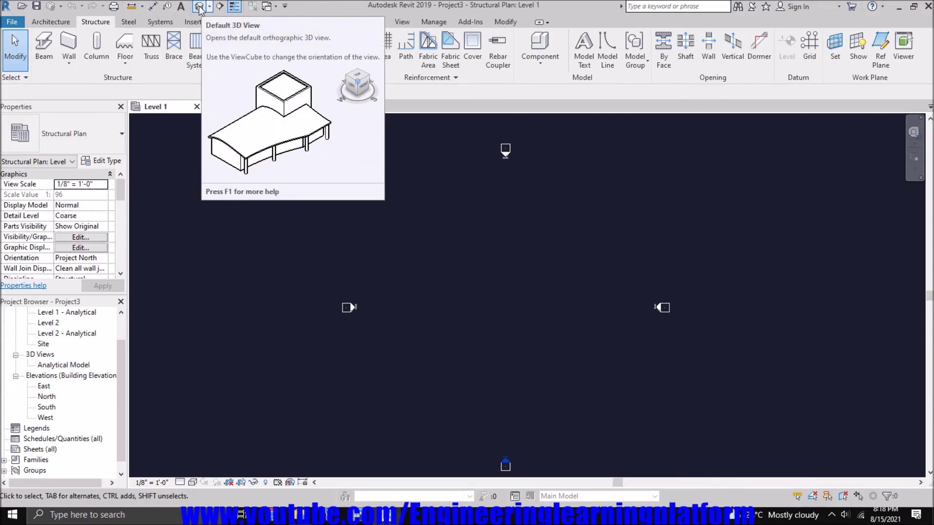
pyautogui.click(199, 9)
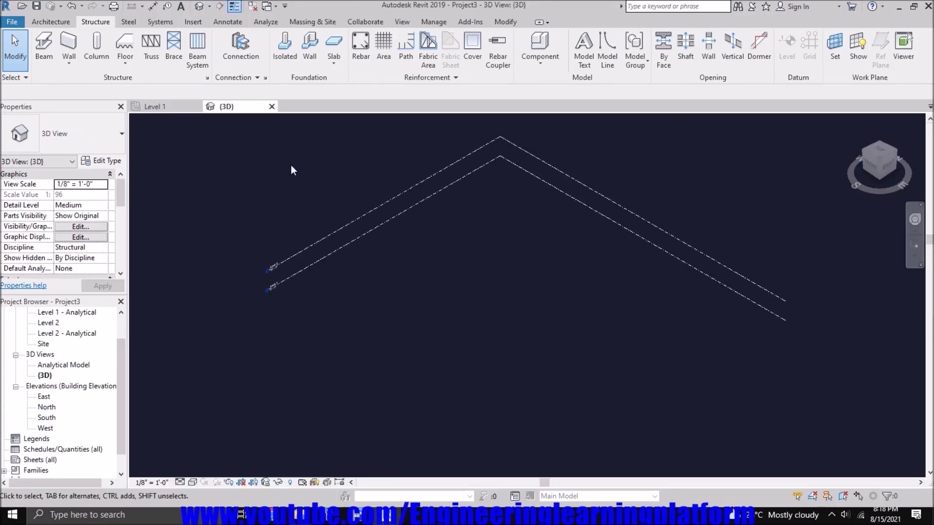
# Close all views except the 3D view, then use the ViewCube and orbit to a straight-on side view.
pyautogui.click(256, 10)
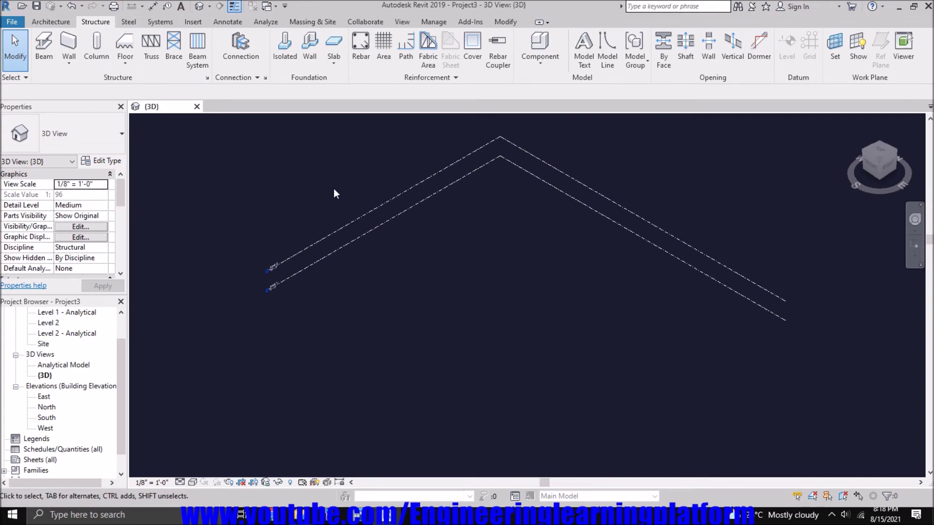
pyautogui.moveTo(333, 188); pyautogui.dragTo(326, 211, button='middle')
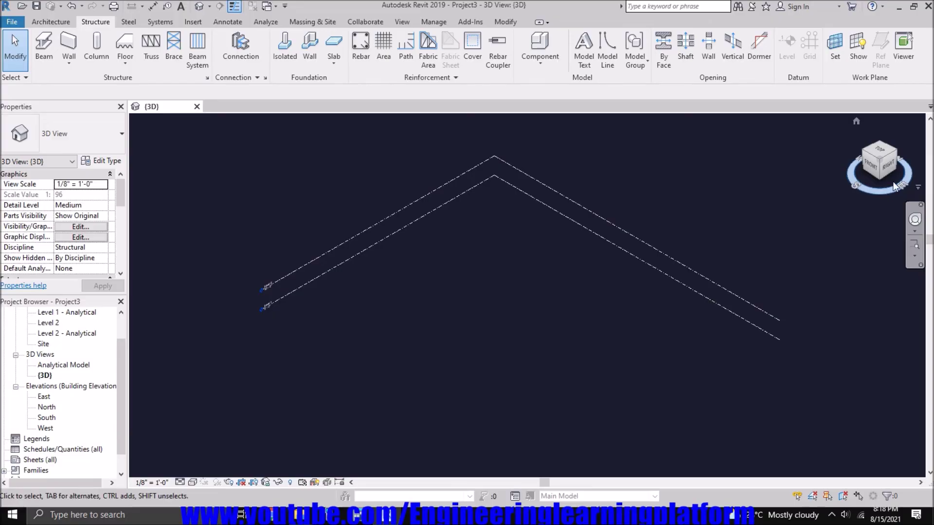
pyautogui.moveTo(883, 162)
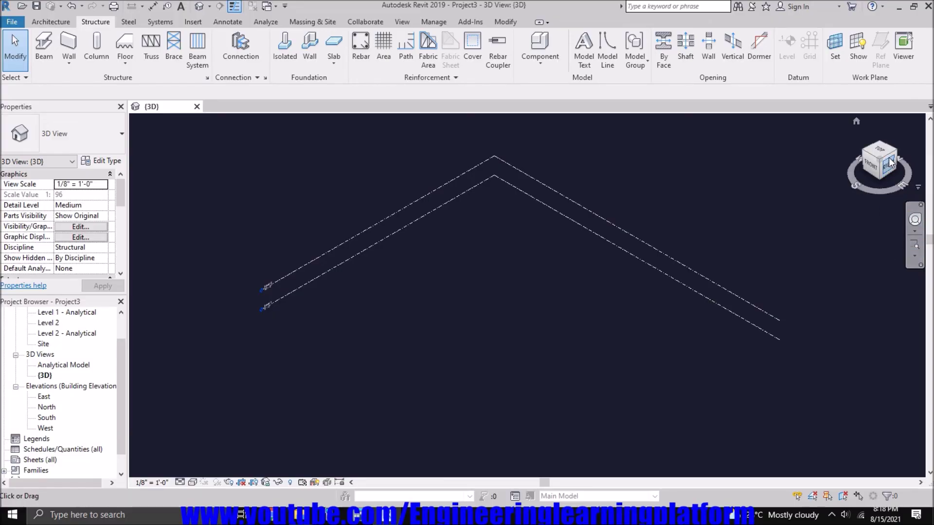
pyautogui.click(879, 159)
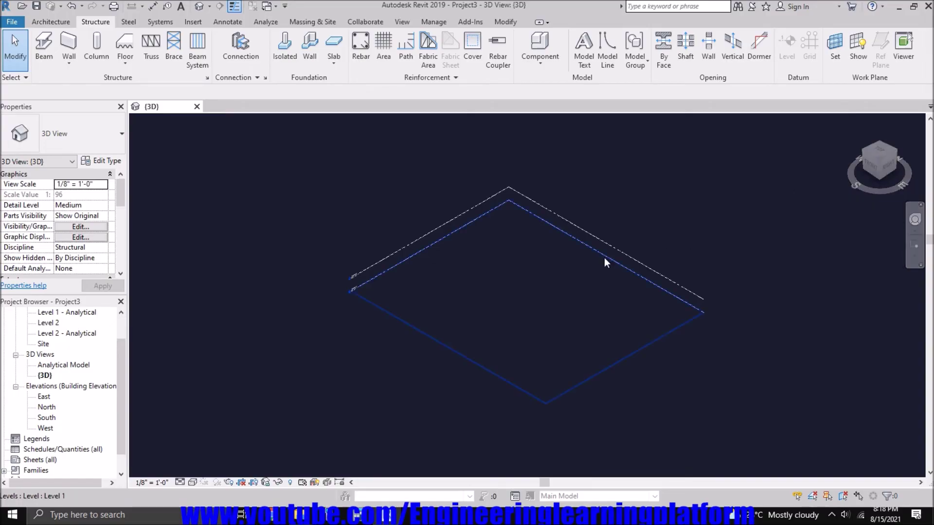
pyautogui.scroll(1, 605, 258)
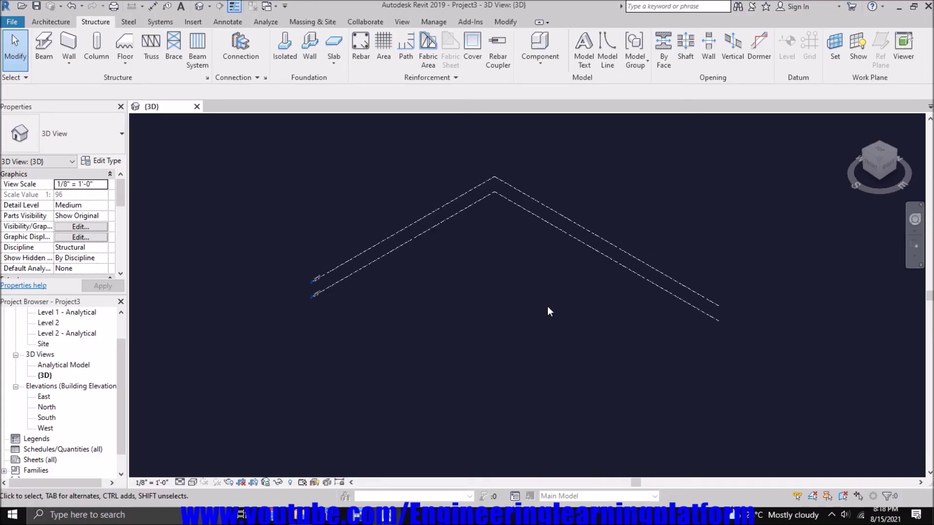
pyautogui.moveTo(557, 317)
pyautogui.keyDown('shift'); pyautogui.mouseDown(button='middle')
pyautogui.moveTo(466, 263)
pyautogui.moveTo(556, 285)
pyautogui.moveTo(540, 309)
pyautogui.mouseUp(button='middle'); pyautogui.keyUp('shift')
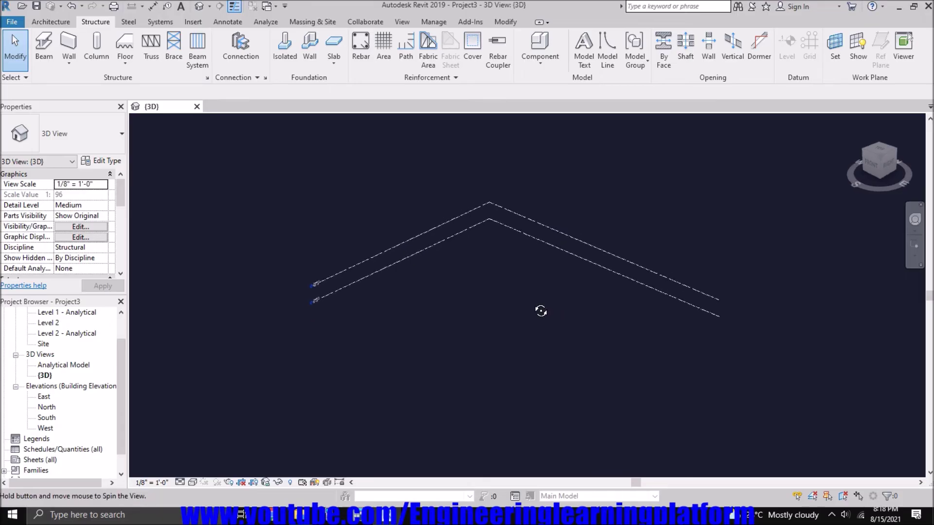
pyautogui.click(361, 284)
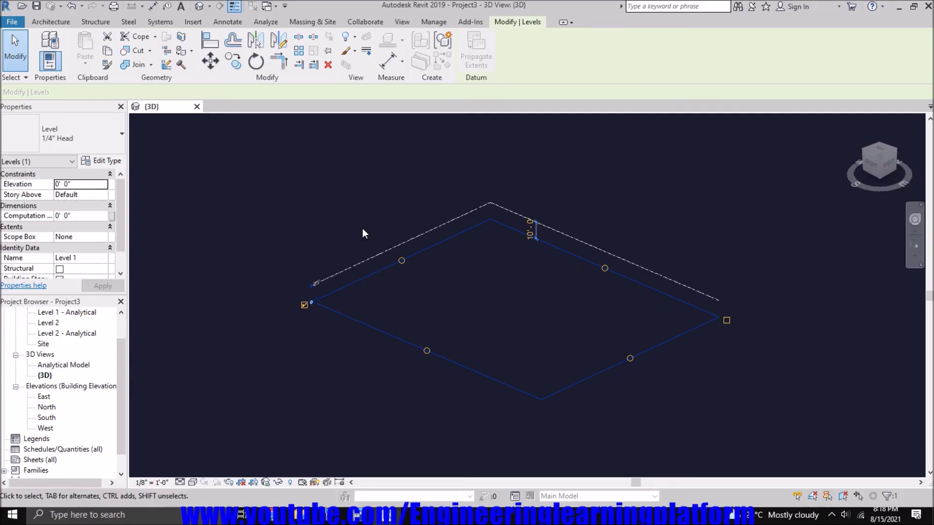
pyautogui.press('Escape')
pyautogui.click(353, 283)
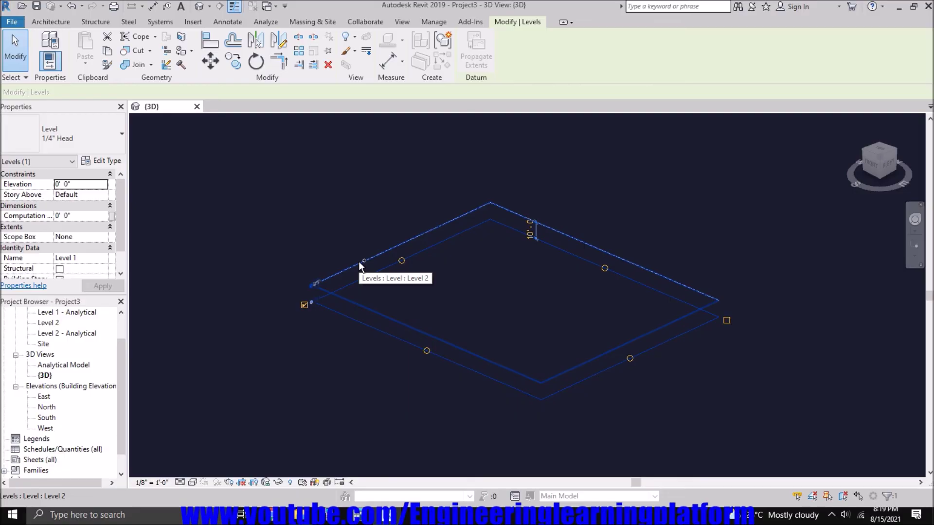
pyautogui.keyDown('ctrl'); pyautogui.click(359, 261); pyautogui.keyUp('ctrl')
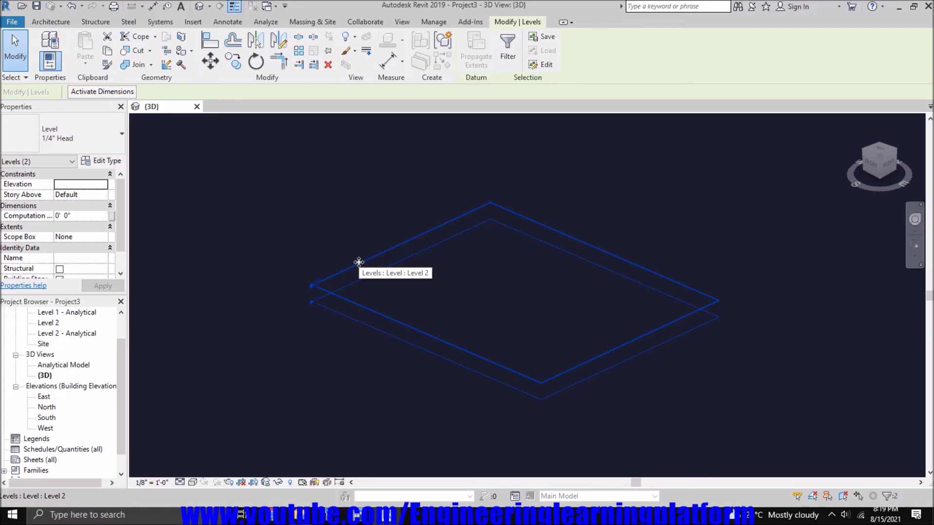
pyautogui.keyDown('shift'); pyautogui.click(717, 315); pyautogui.keyUp('shift')
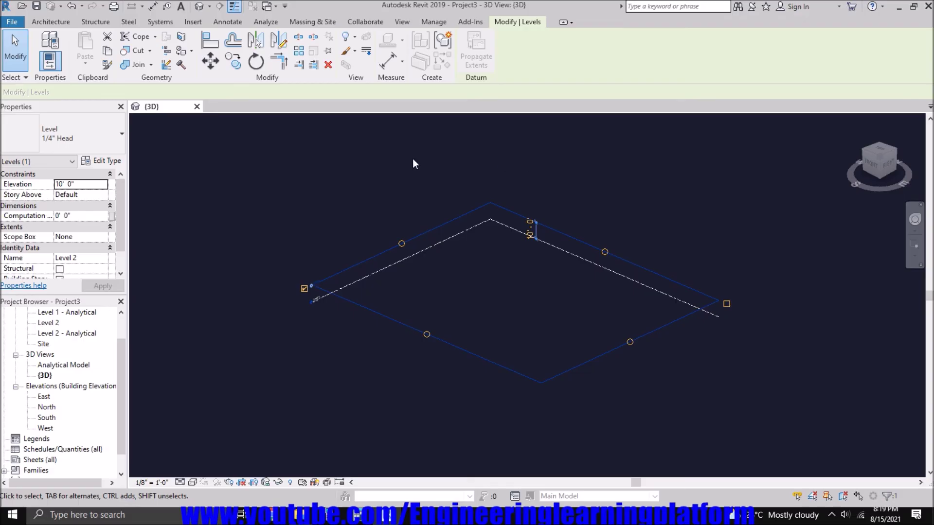
pyautogui.click(246, 181)
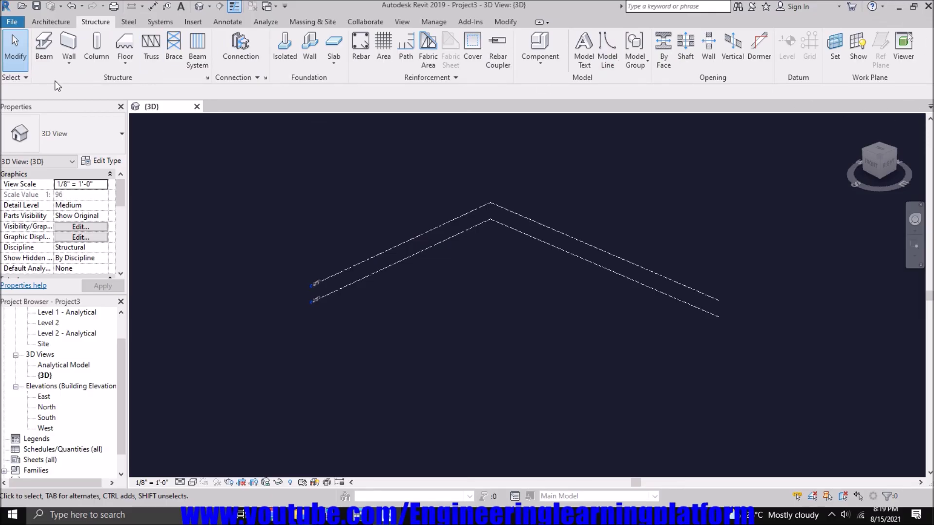
pyautogui.click(541, 22)
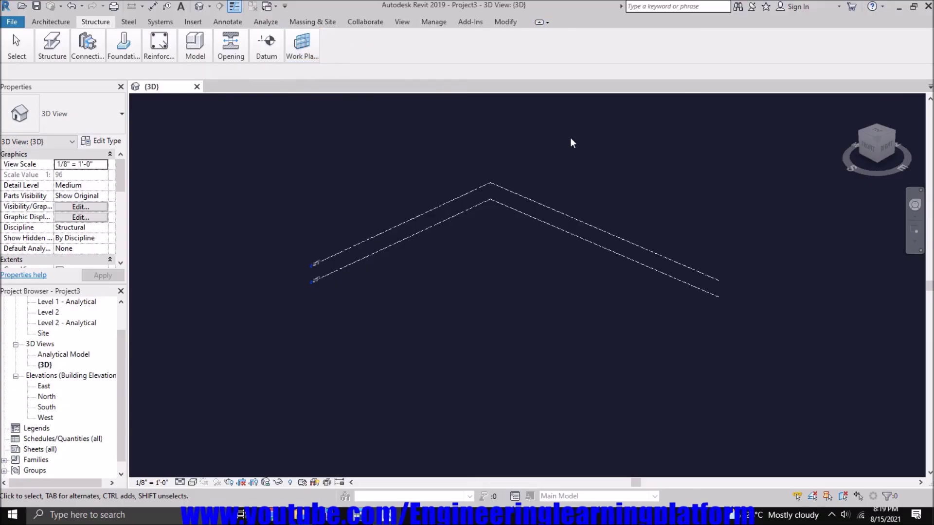
pyautogui.click(537, 21)
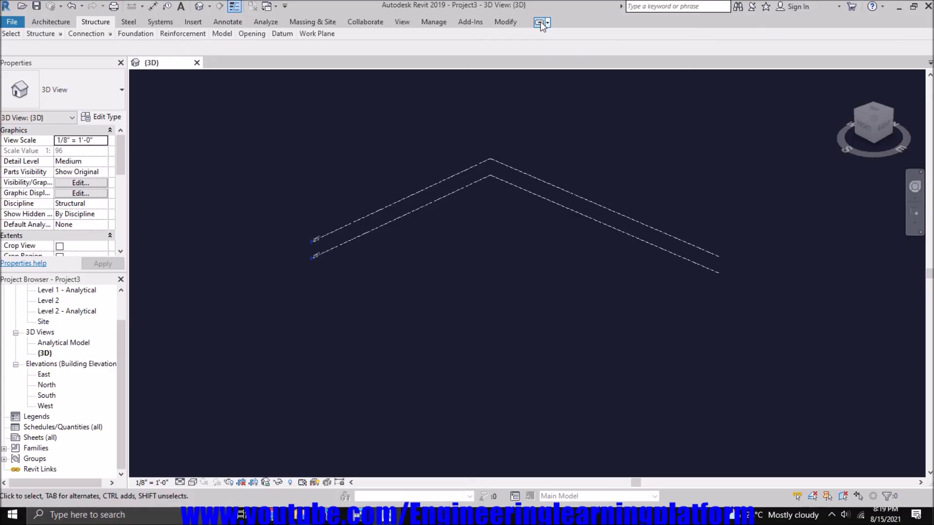
pyautogui.click(541, 21)
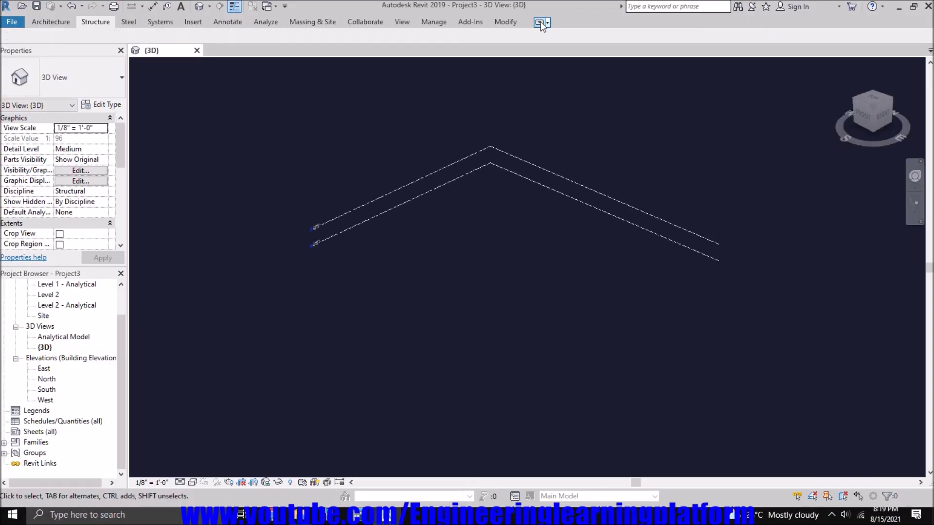
pyautogui.click(541, 21)
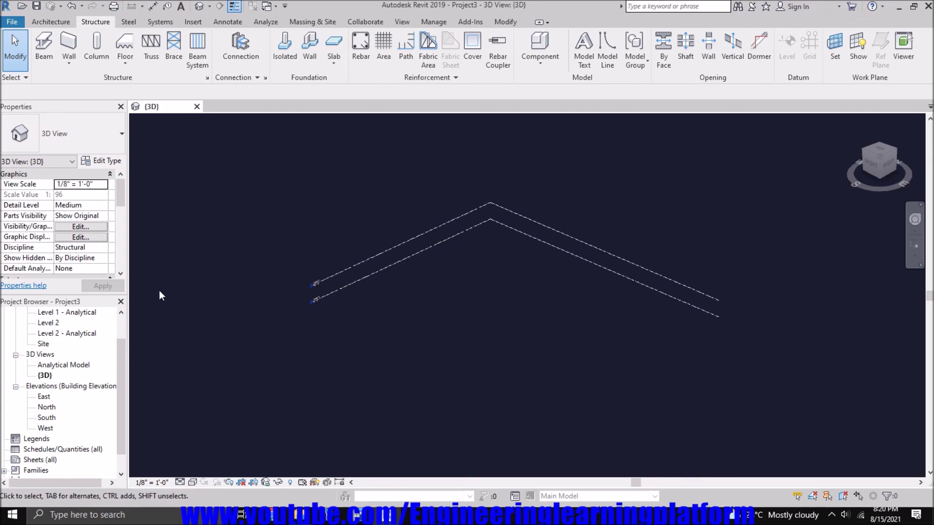
# Close the Project Browser and Properties panels, then restore Project Browser via the View tab's User Interface list.
pyautogui.click(121, 301)
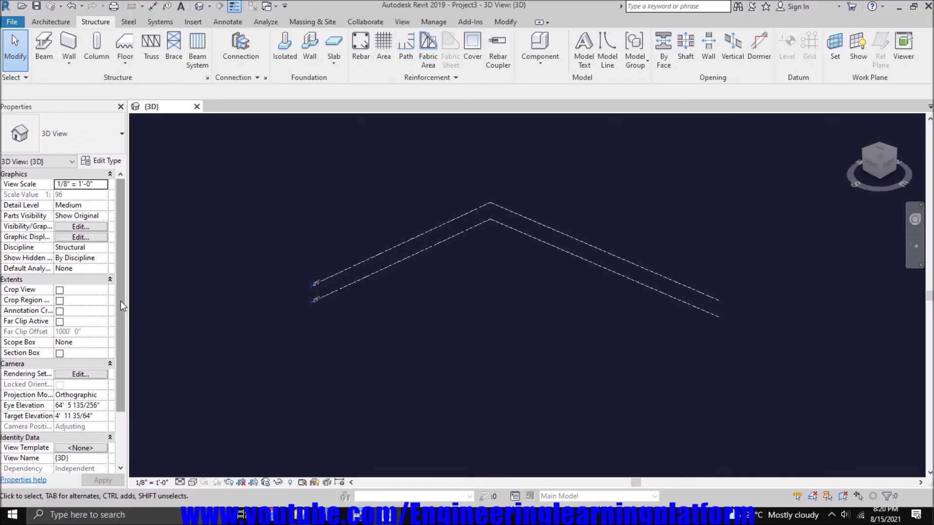
pyautogui.click(121, 106)
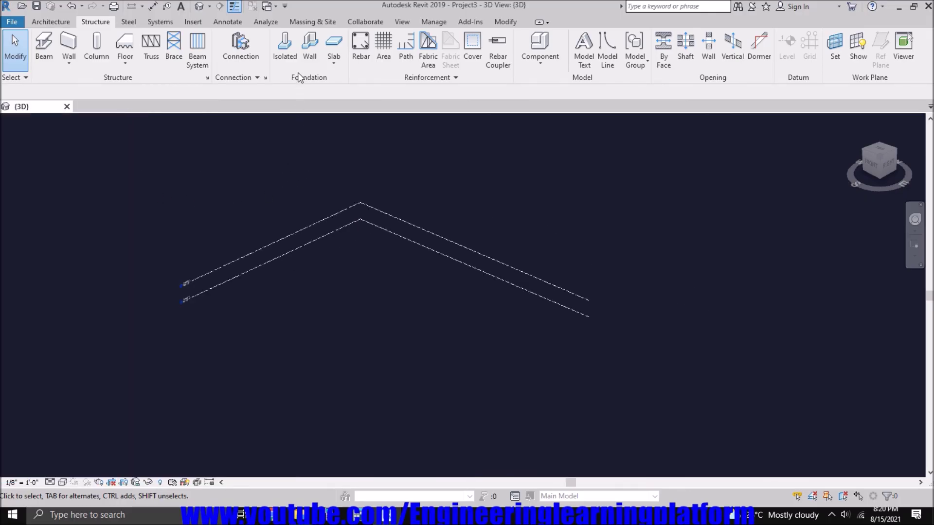
pyautogui.click(401, 22)
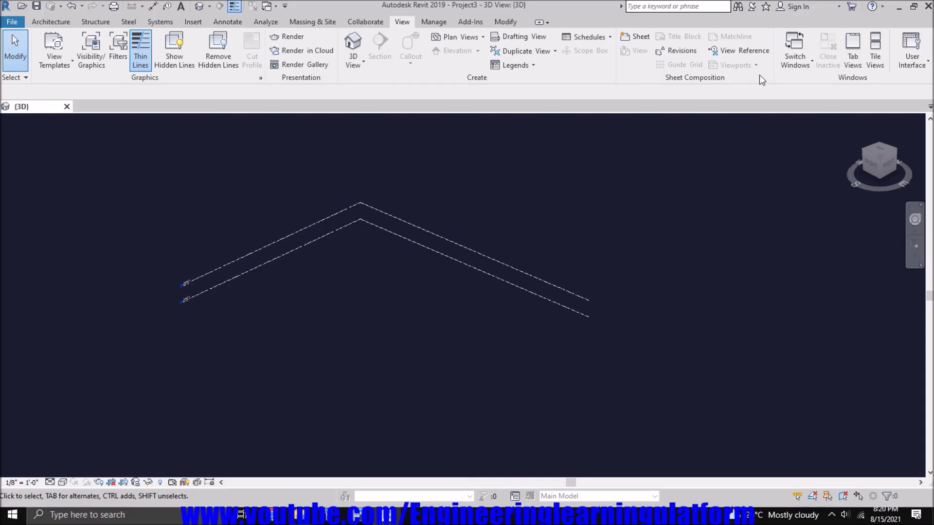
pyautogui.click(903, 64)
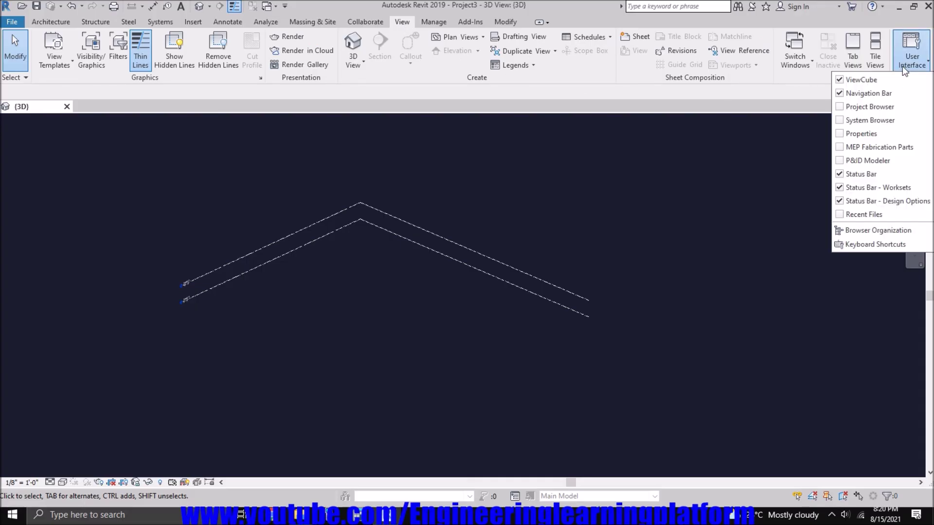
pyautogui.click(841, 109)
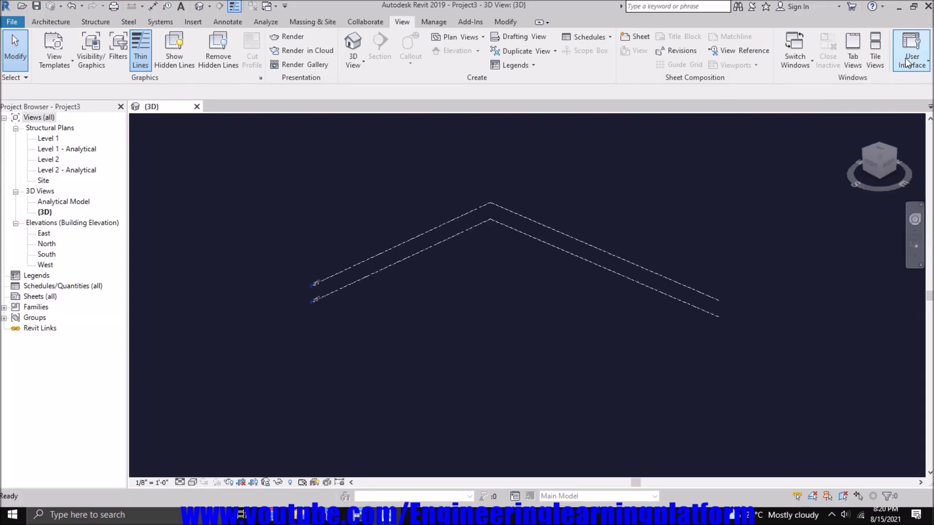
# Toggle the System Browser open and closed, then turn the Properties panel back on.
pyautogui.click(905, 58)
pyautogui.click(843, 120)
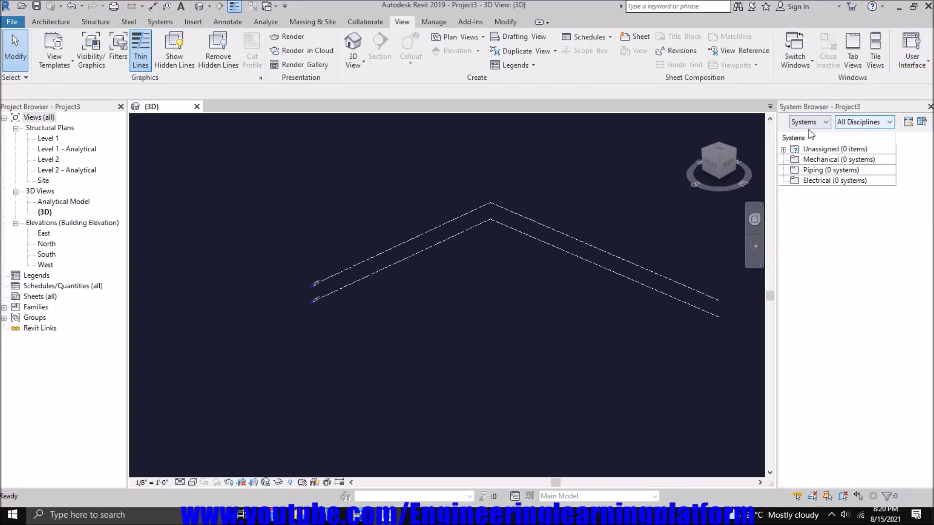
pyautogui.click(929, 107)
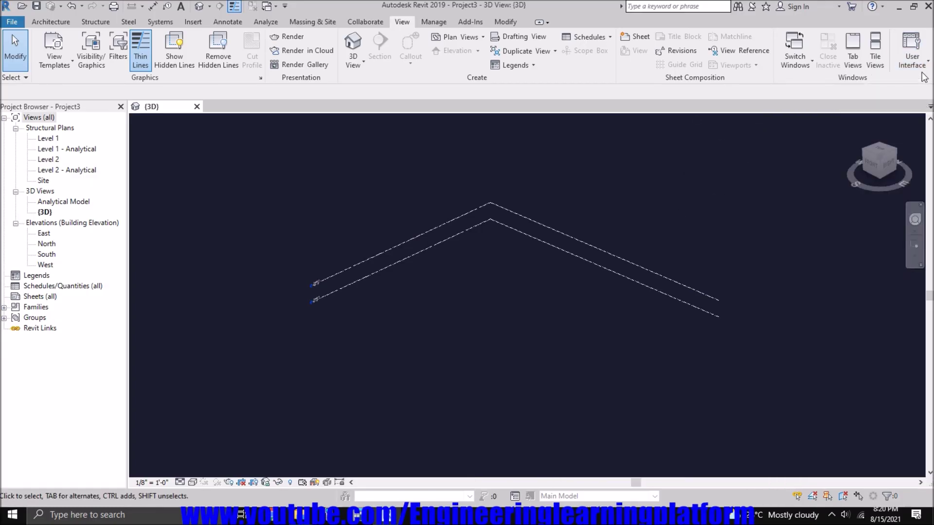
pyautogui.click(912, 57)
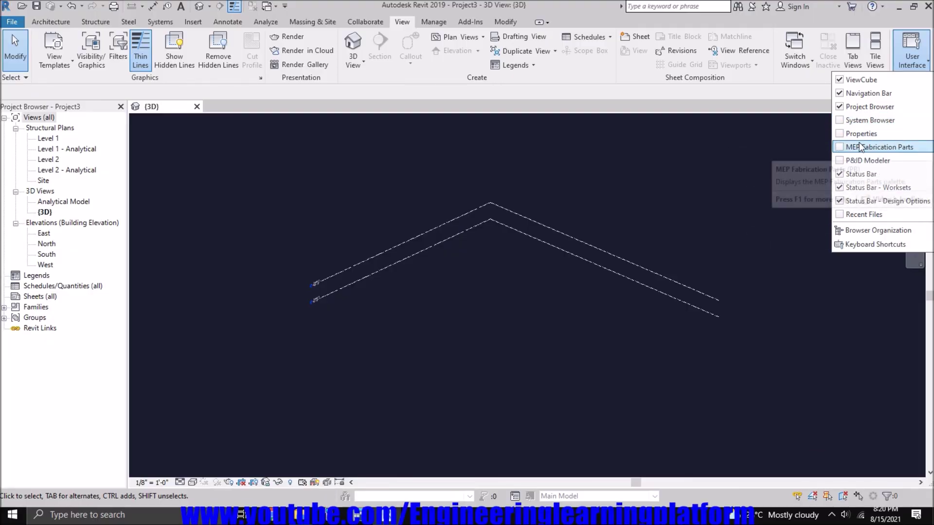
pyautogui.click(840, 134)
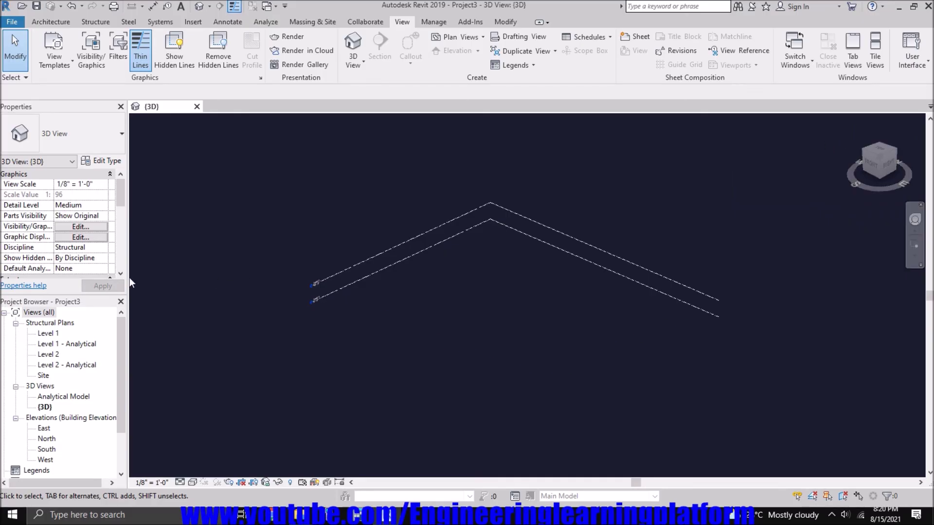